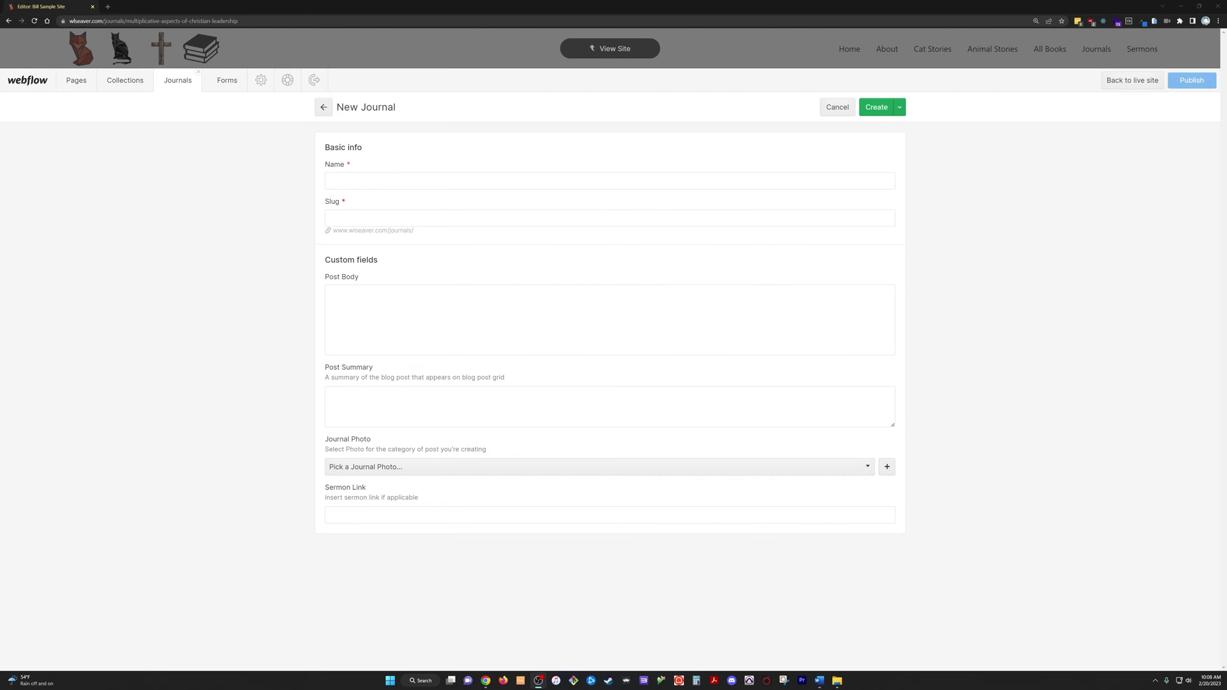
Switch to the expo_lead2.doc article in Word, look through it, and copy its entire content.
key("ctrl+plus")
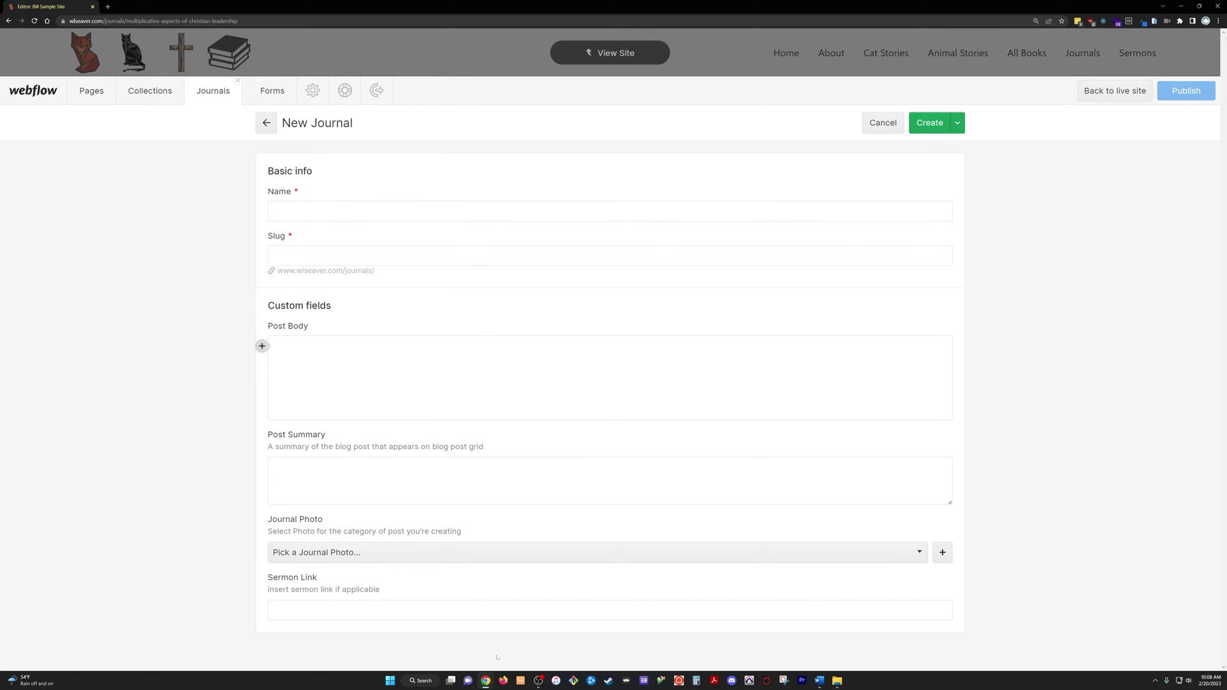
key("alt+Tab")
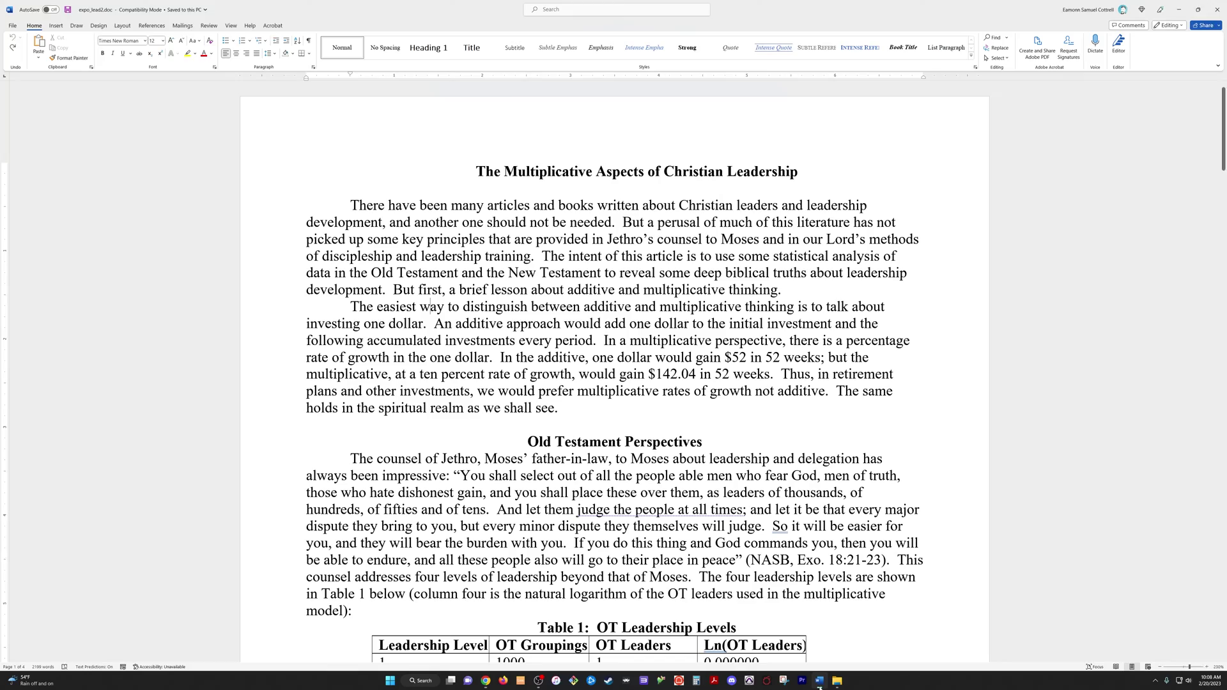
scroll(689, 197, "down", 15)
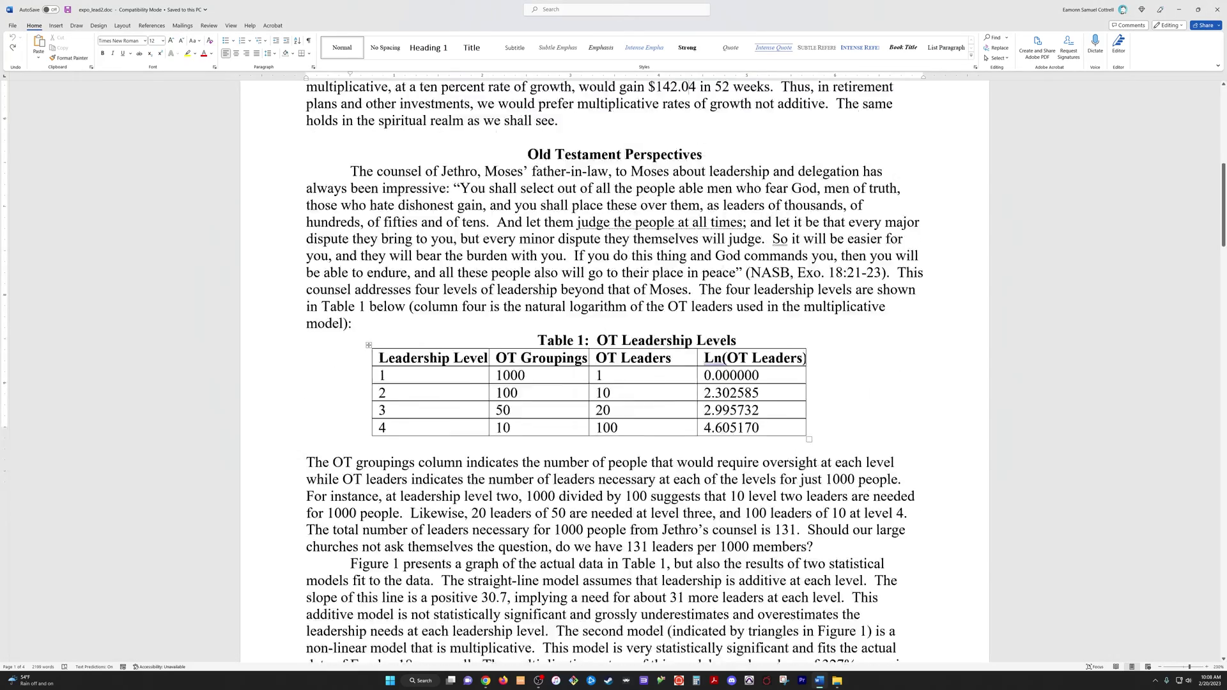
scroll(688, 198, "up", 12)
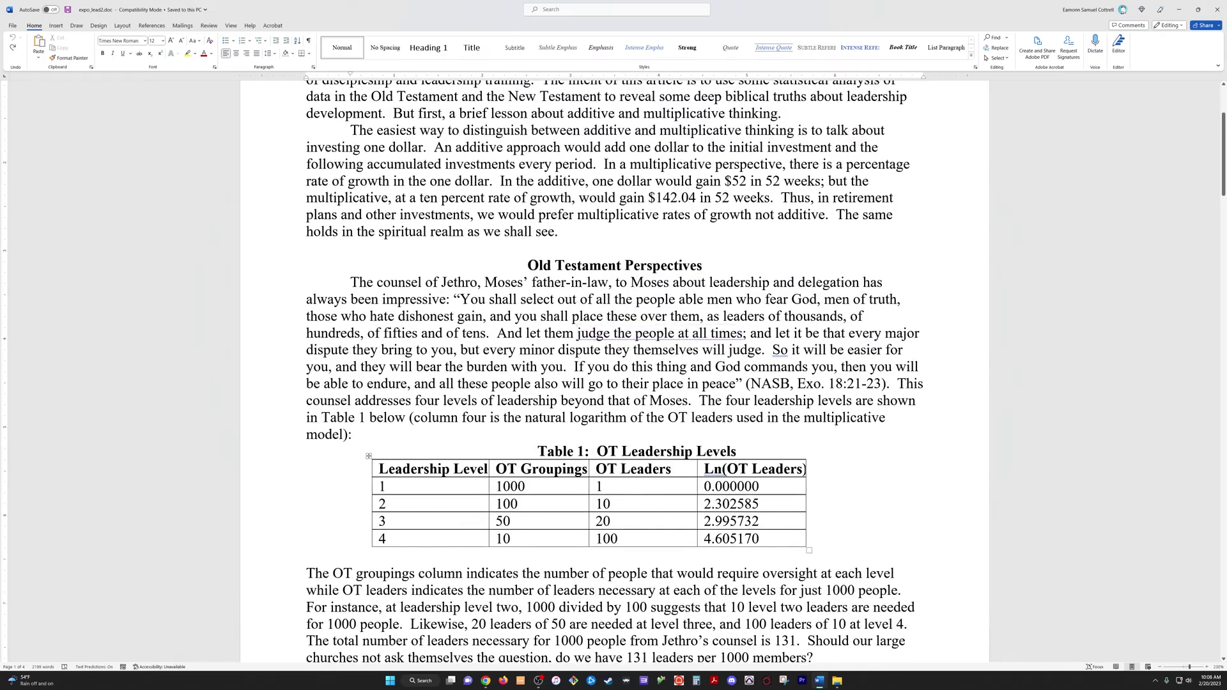
scroll(614, 372, "down", 20)
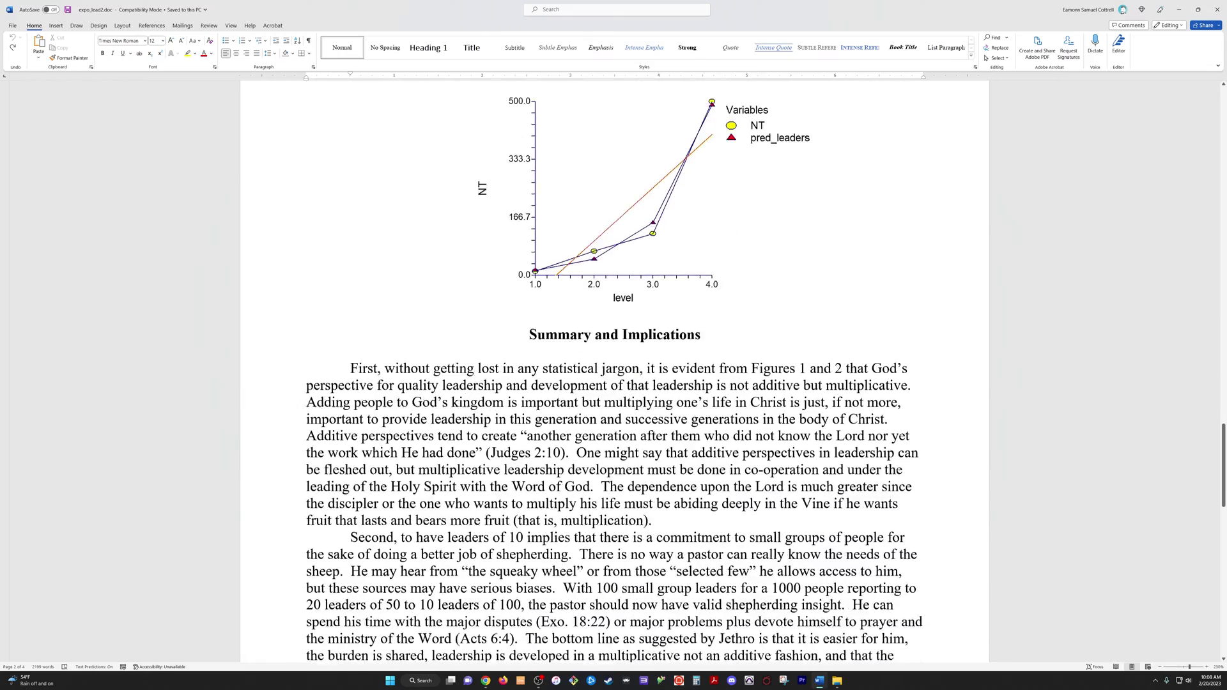
scroll(681, 221, "up", 20)
key("ctrl+a")
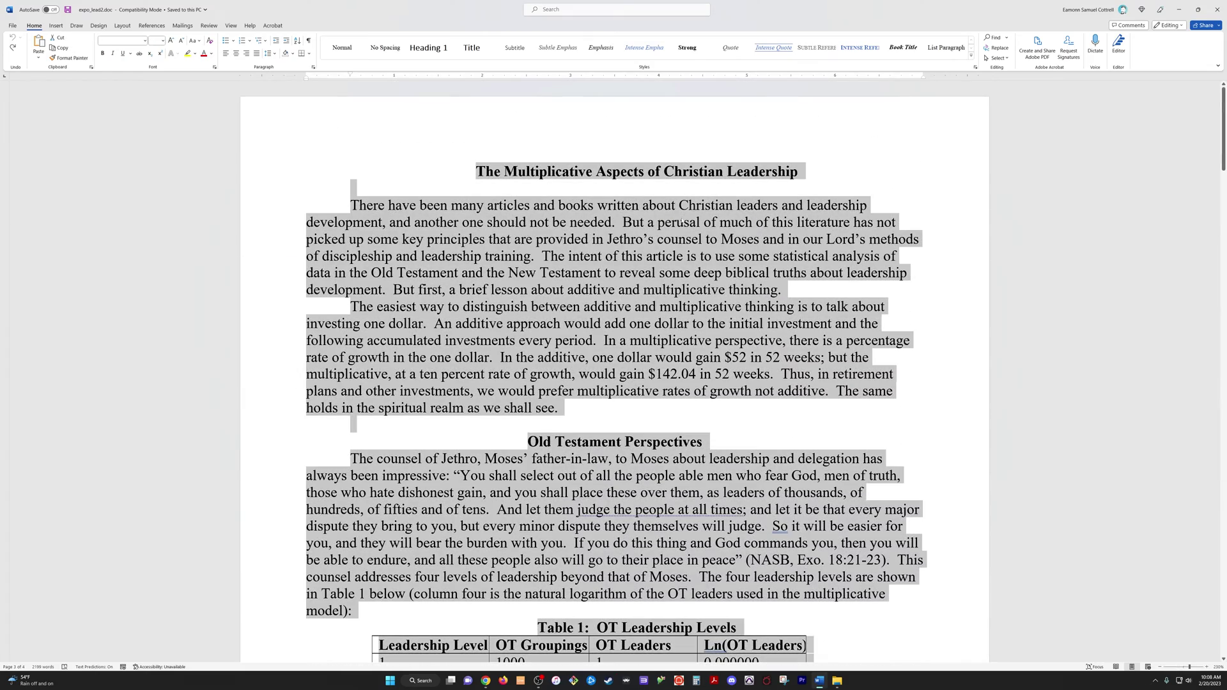
Return to the Webflow journal form, paste the article into the Post Body, and check the word spacing in its opening paragraphs.
key("alt+Tab")
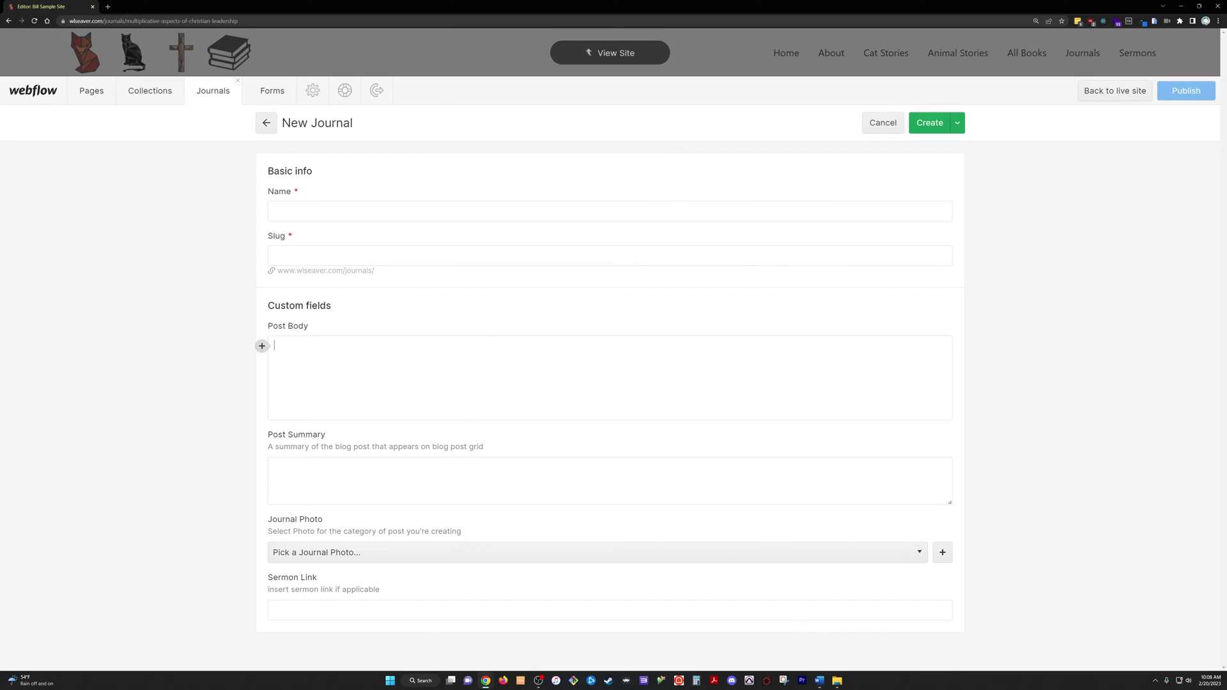
key("ctrl+v")
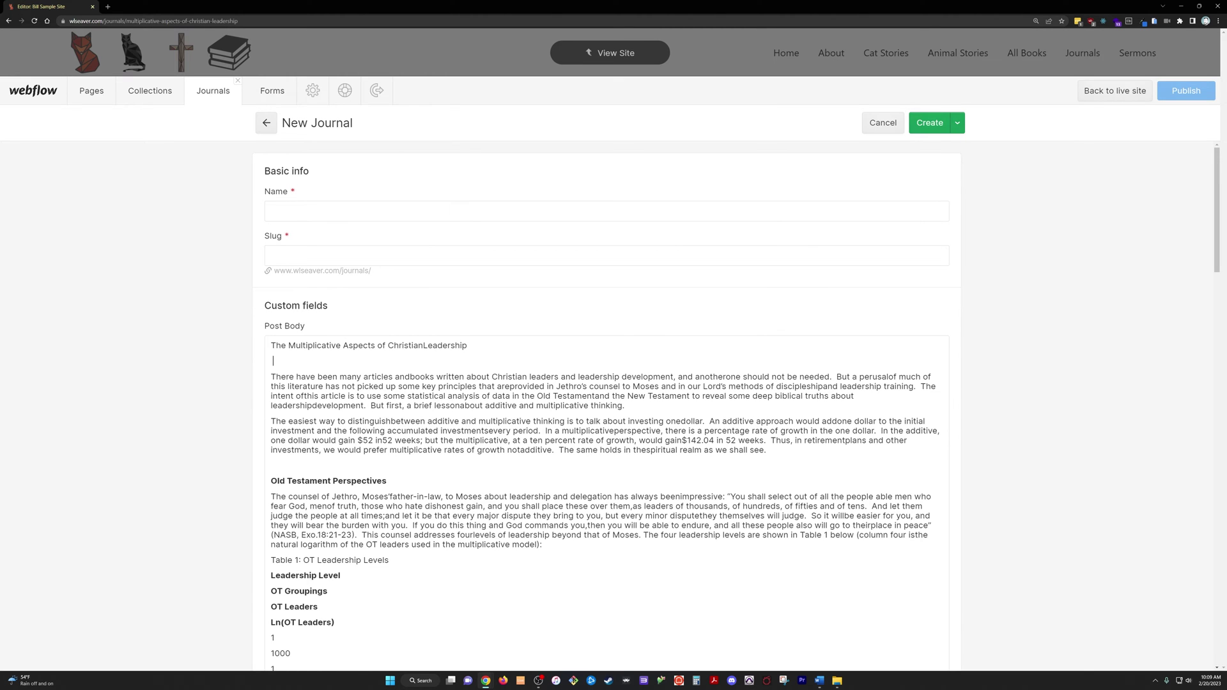
scroll(736, 407, "down", 1)
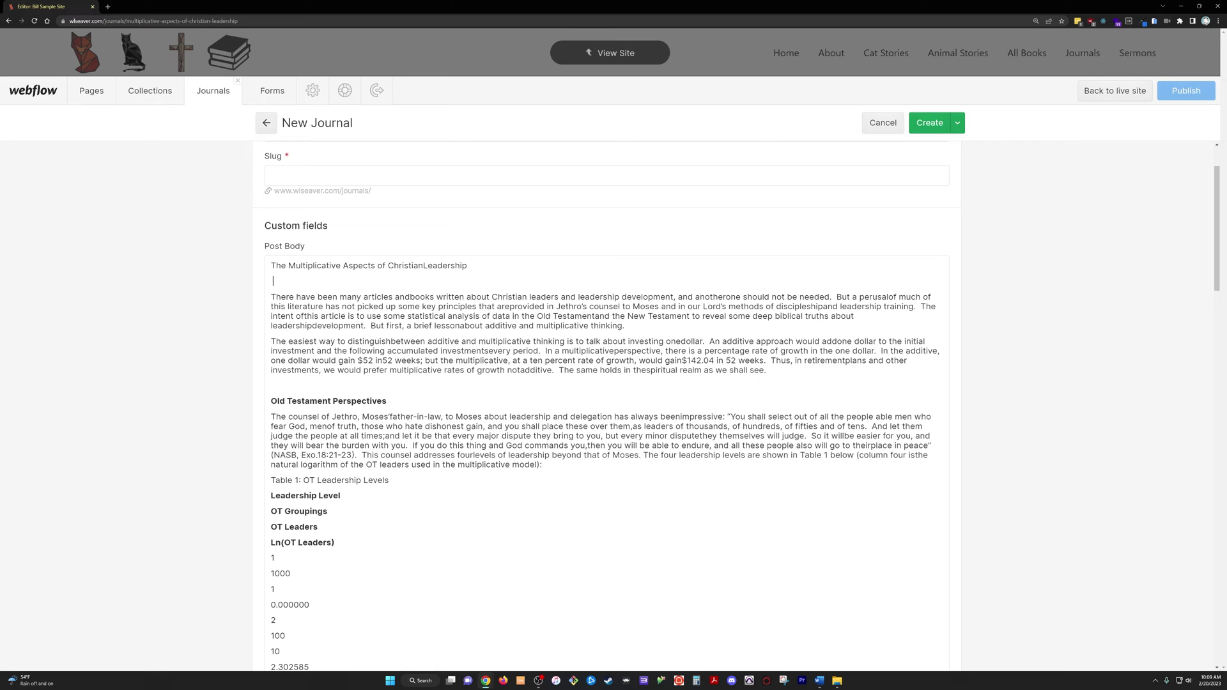
left_click_drag(300, 401, 340, 401)
left_click_drag(340, 266, 418, 266)
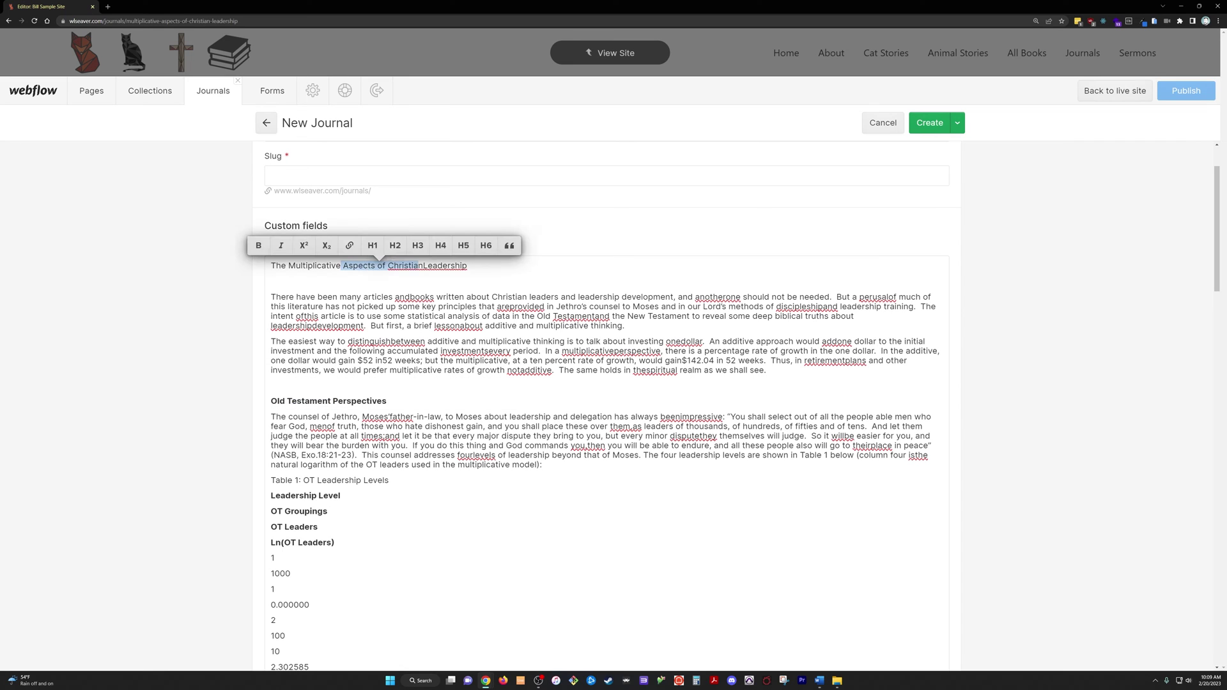
left_click(588, 351)
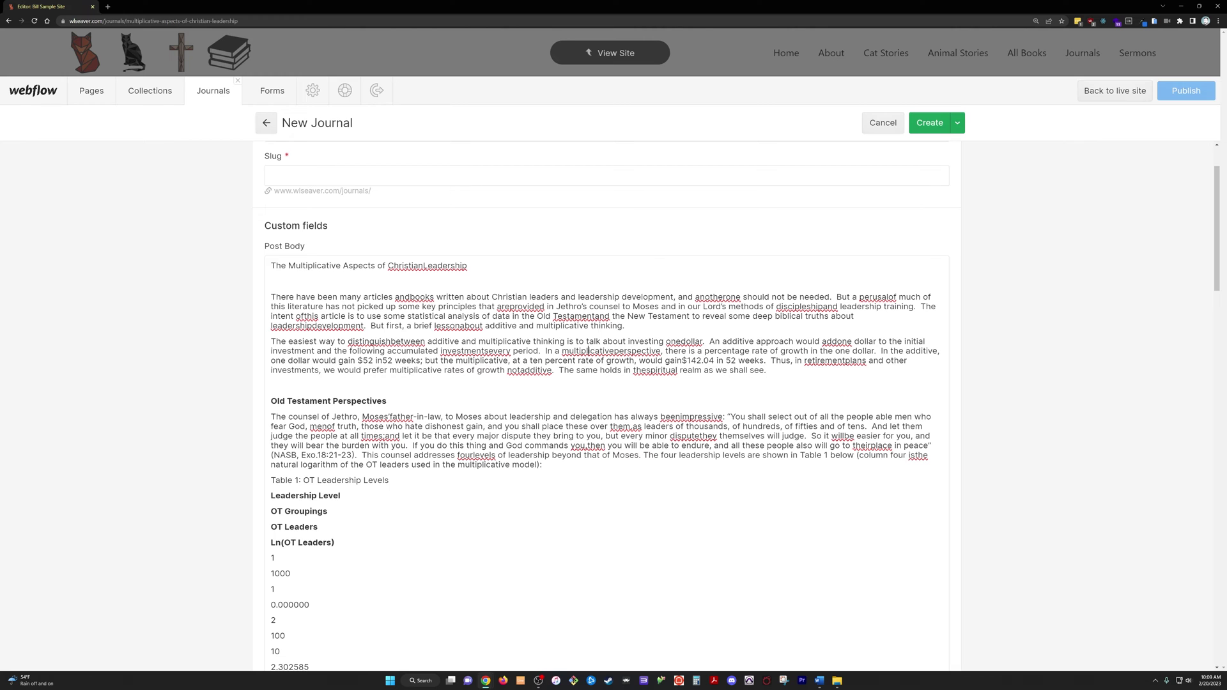
left_click(593, 316)
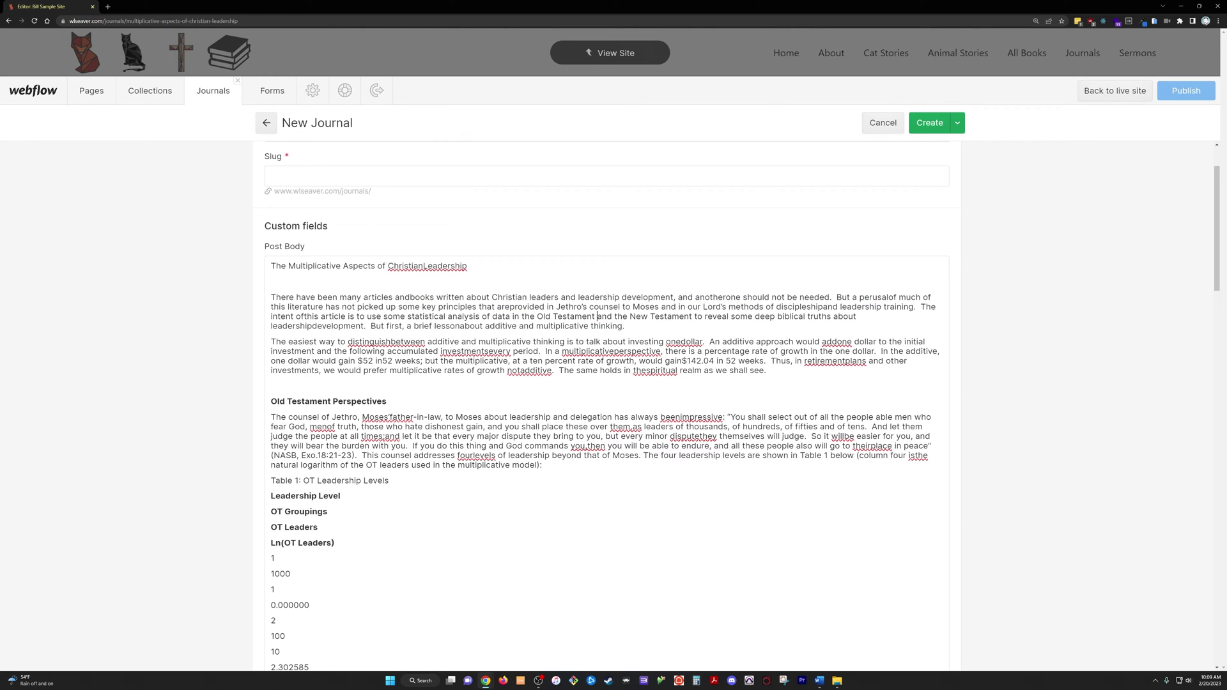
Examine the tables and figure images in the rest of the pasted article for formatting problems.
scroll(607, 402, "down", 20)
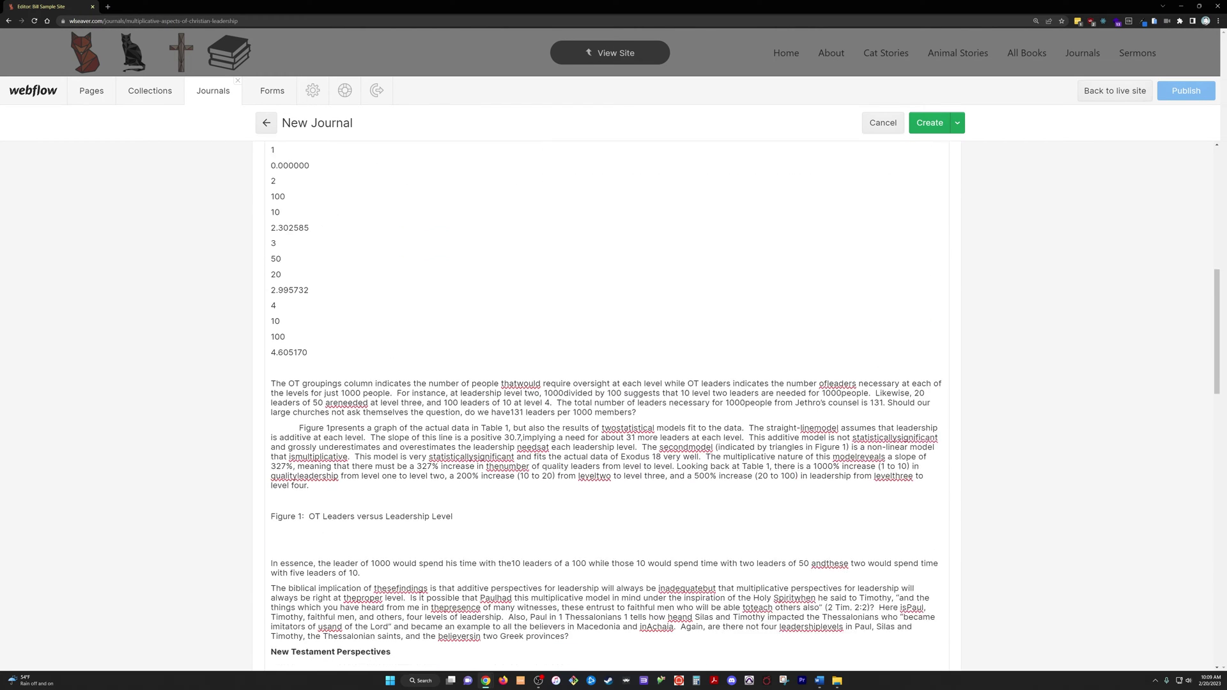
scroll(607, 402, "up", 10)
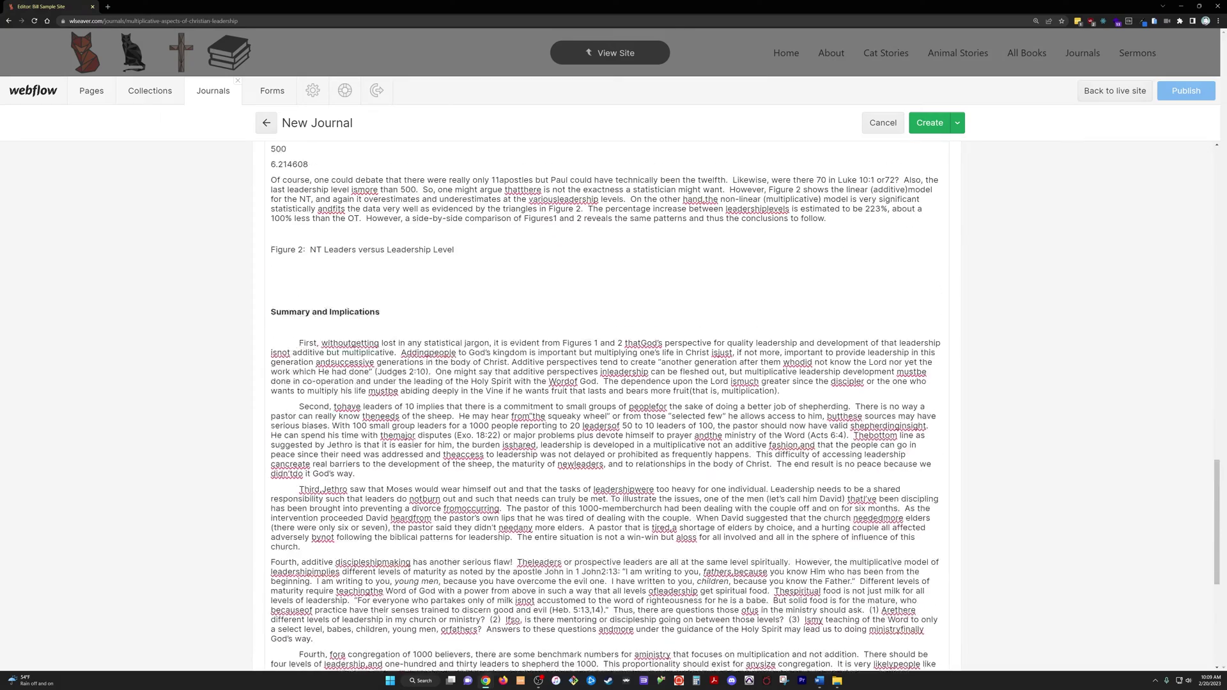
left_click_drag(271, 358, 287, 483)
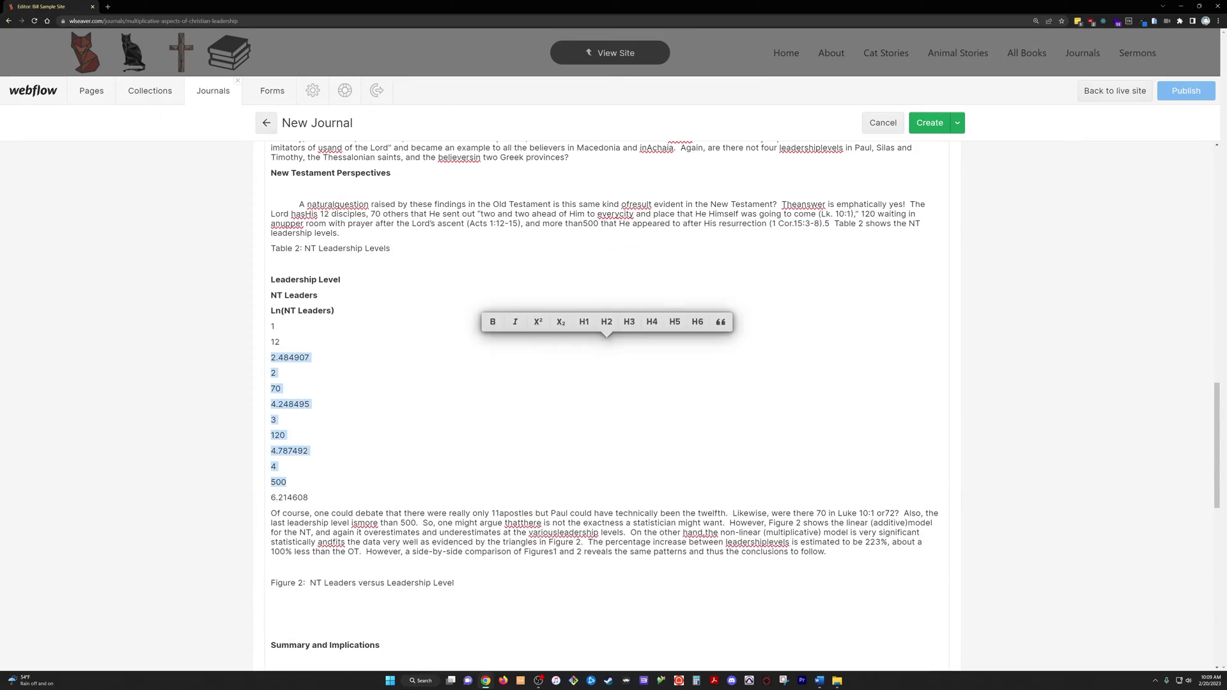
scroll(358, 441, "down", 4)
left_click(363, 423)
left_click(363, 454)
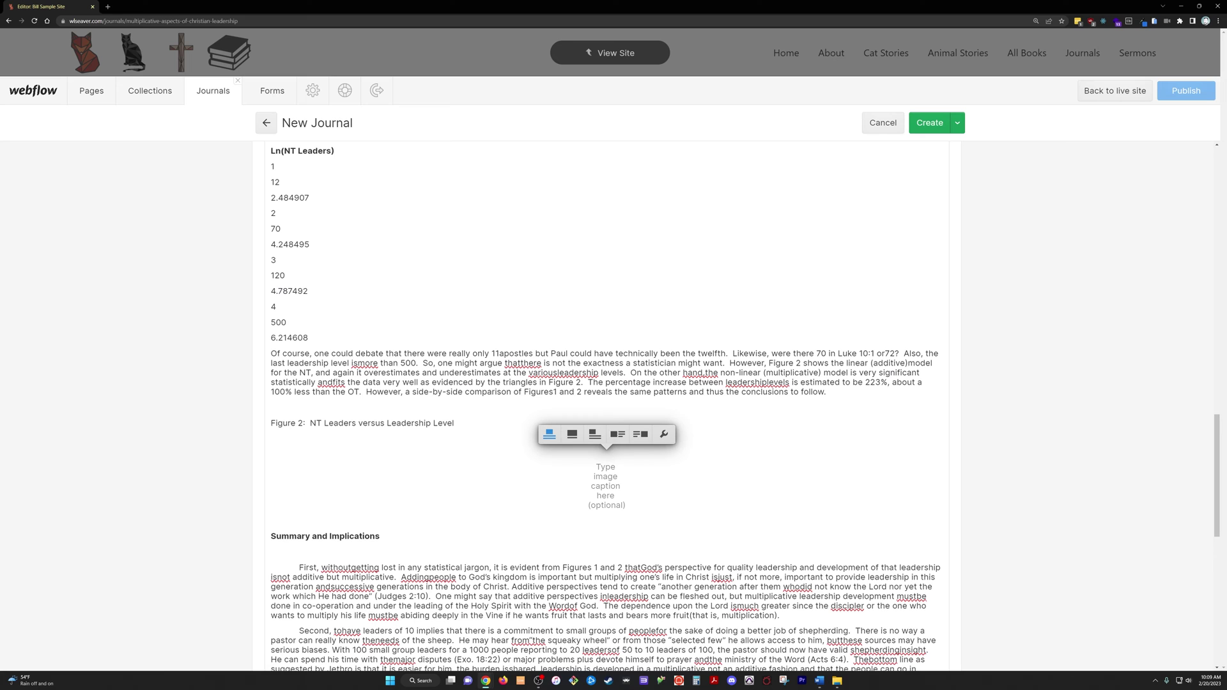
key("Down")
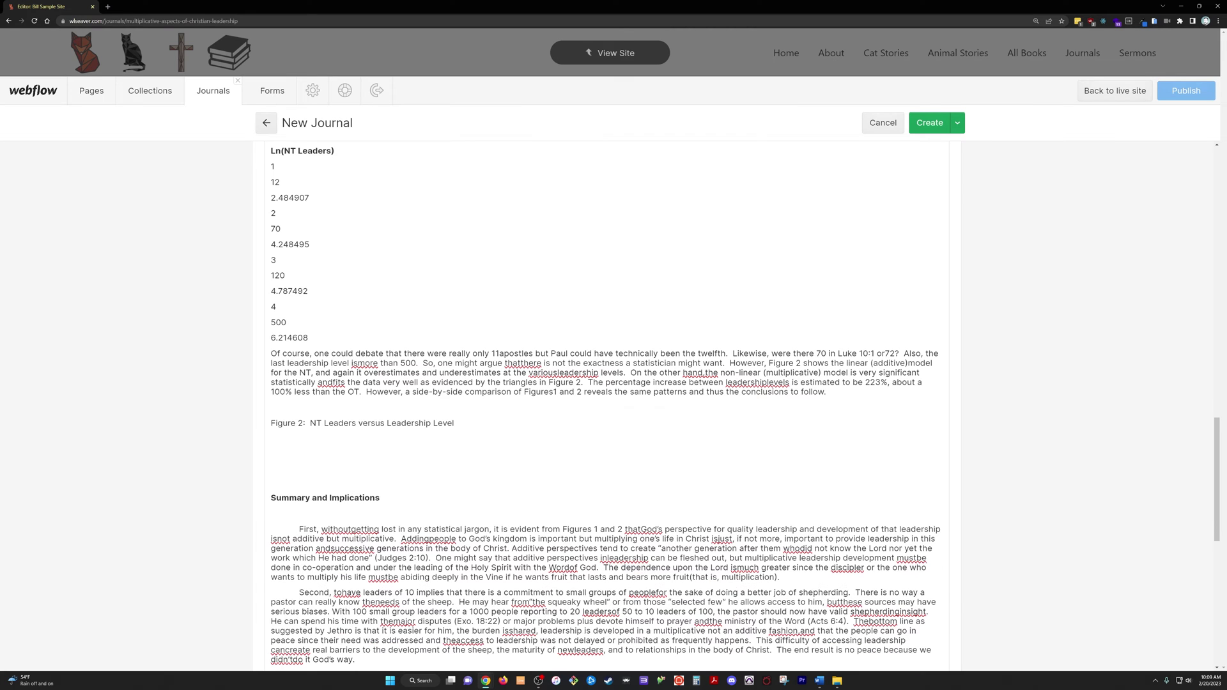
key("Up")
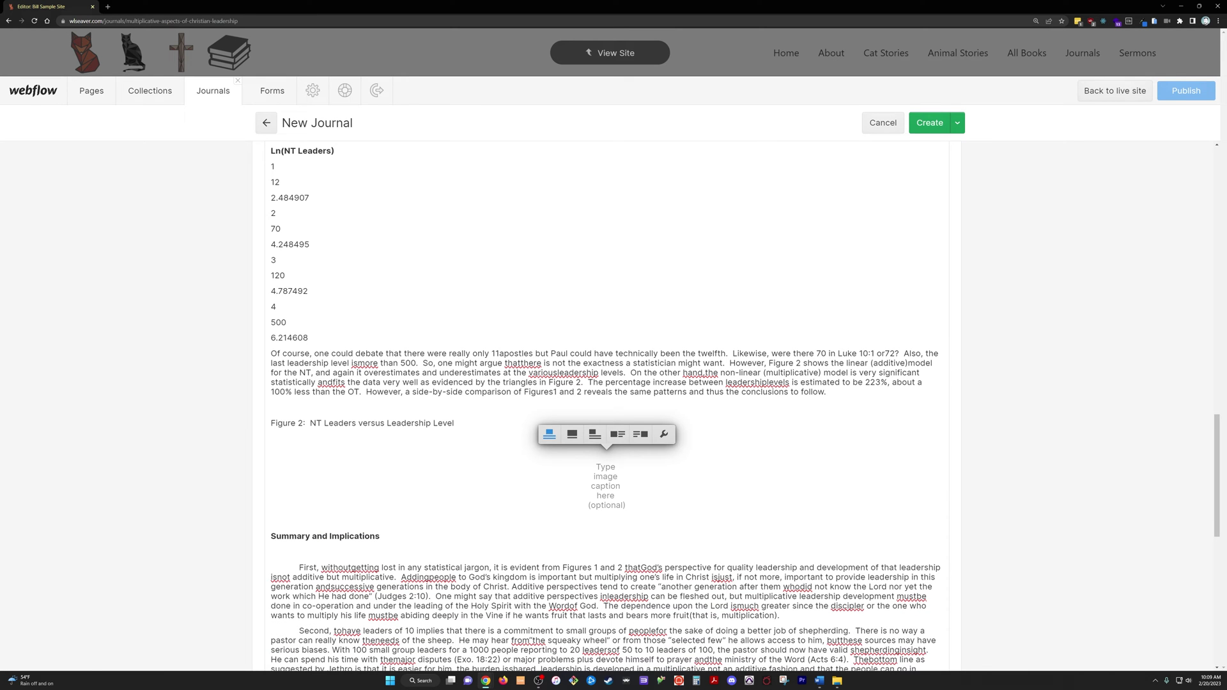
left_click(276, 307)
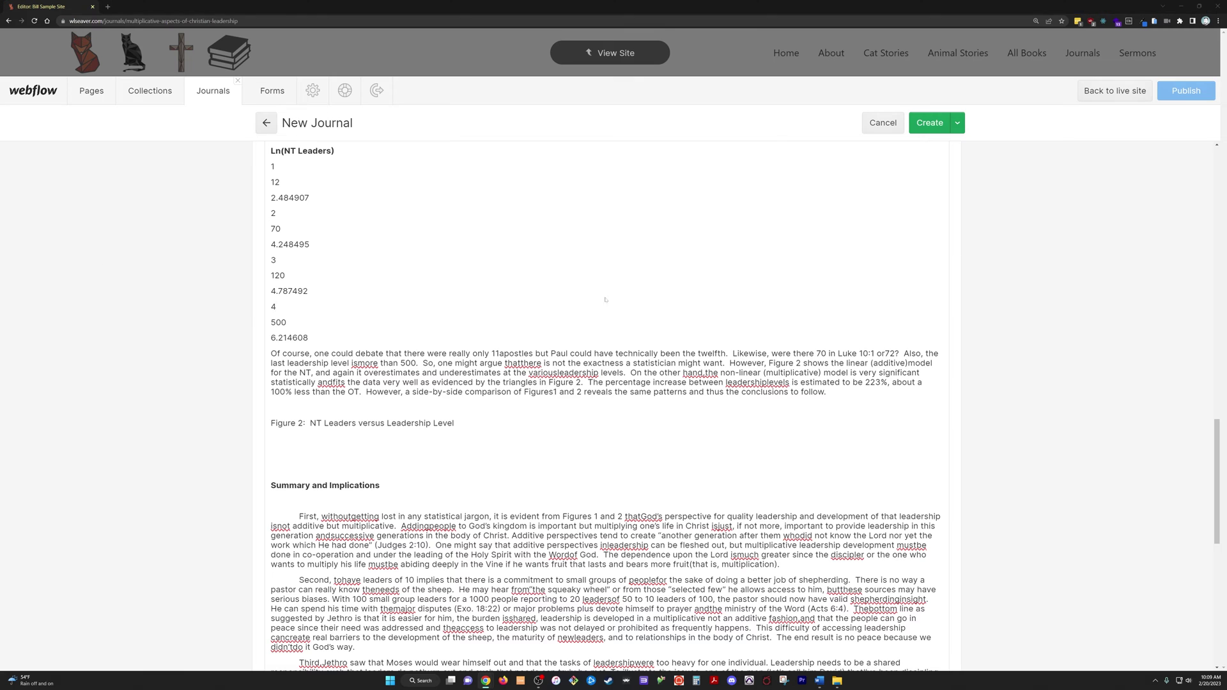
Open Notepad and paste the copied Word article into a blank document as plain text.
key("alt+Tab")
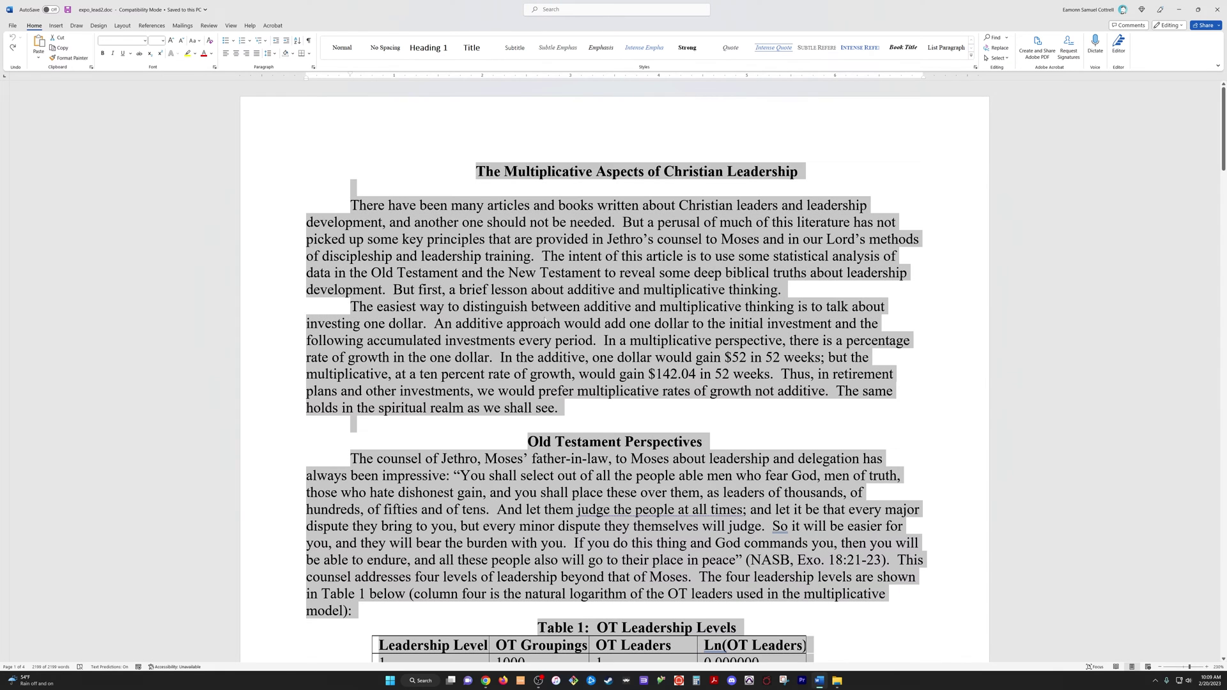
key("super")
type("notepad")
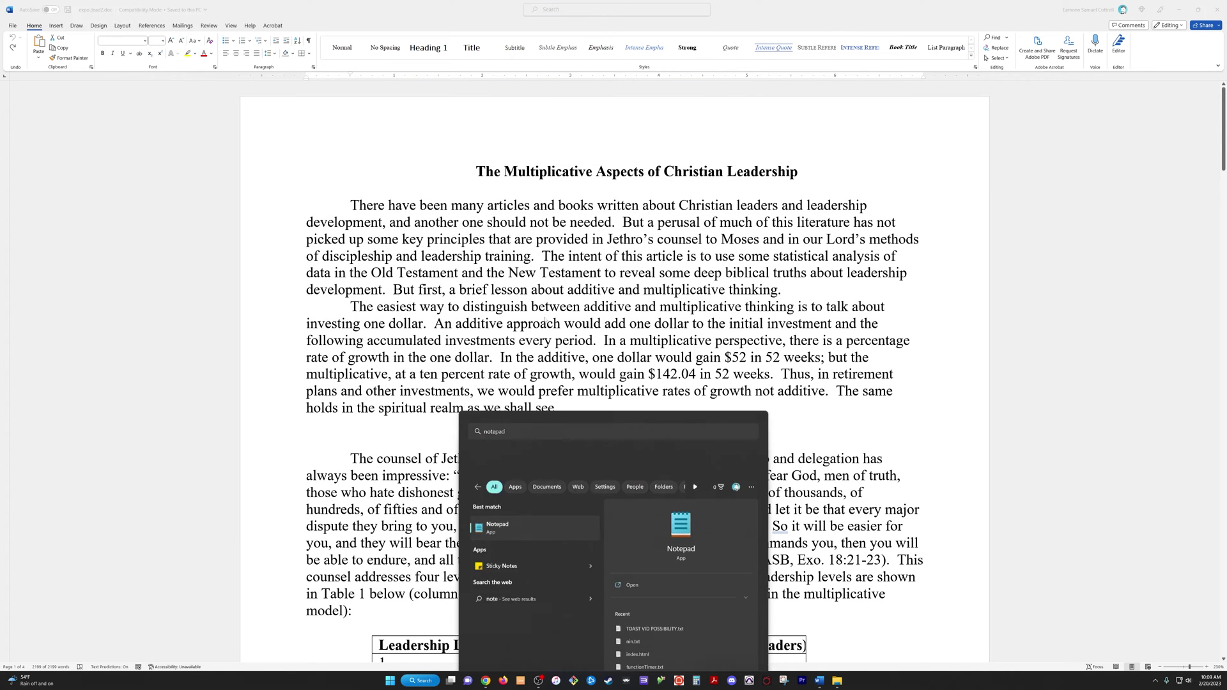
key("Return")
key("ctrl+v")
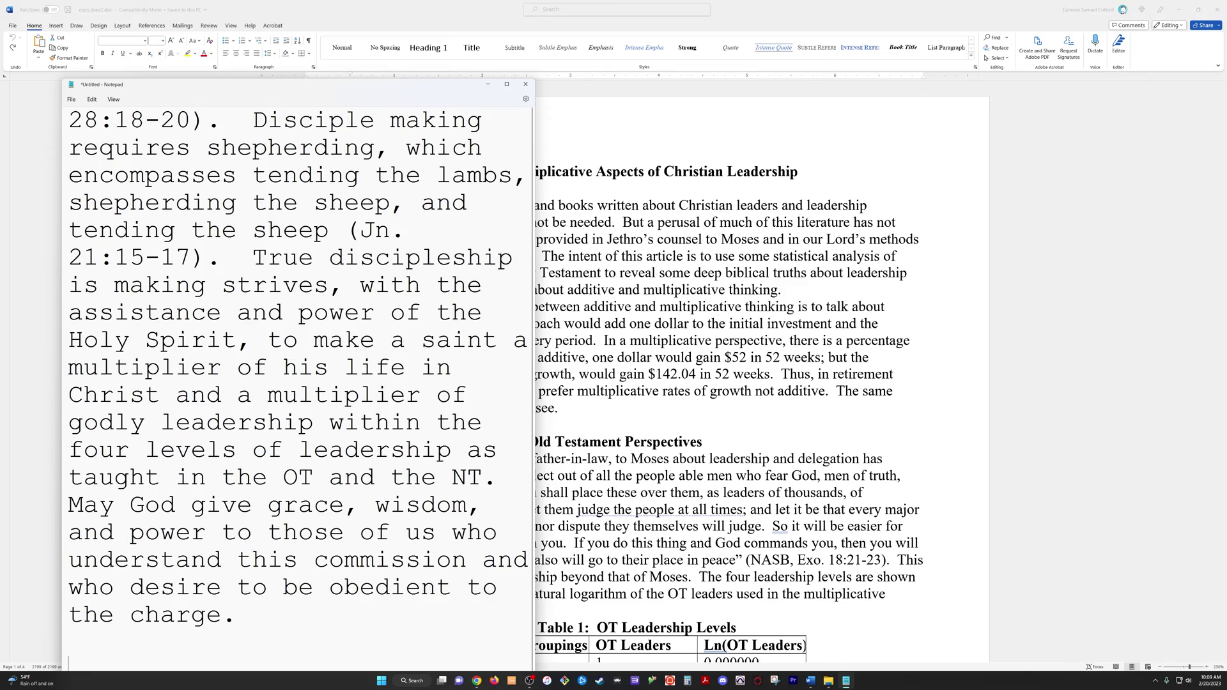
scroll(298, 387, "down", 6)
scroll(298, 387, "up", 20)
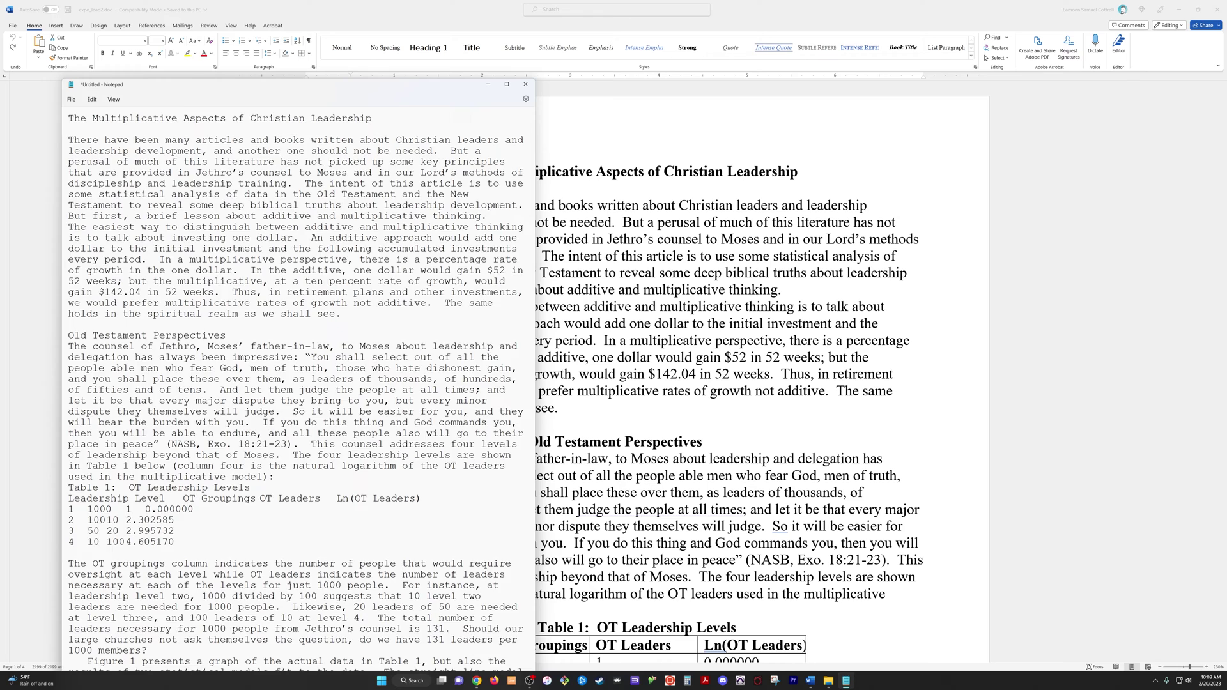
Copy all the plain text from Notepad and replace the entire Post Body content in the Webflow journal with it.
key("ctrl+a")
key("ctrl+c")
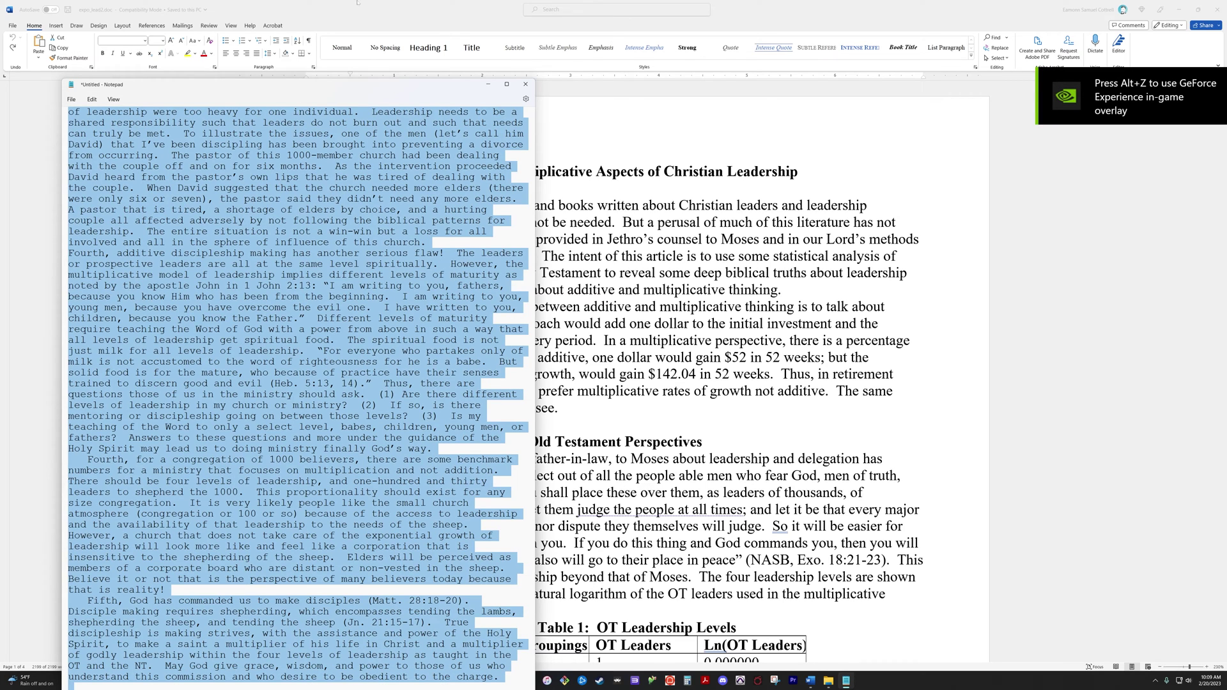
key("alt+Tab")
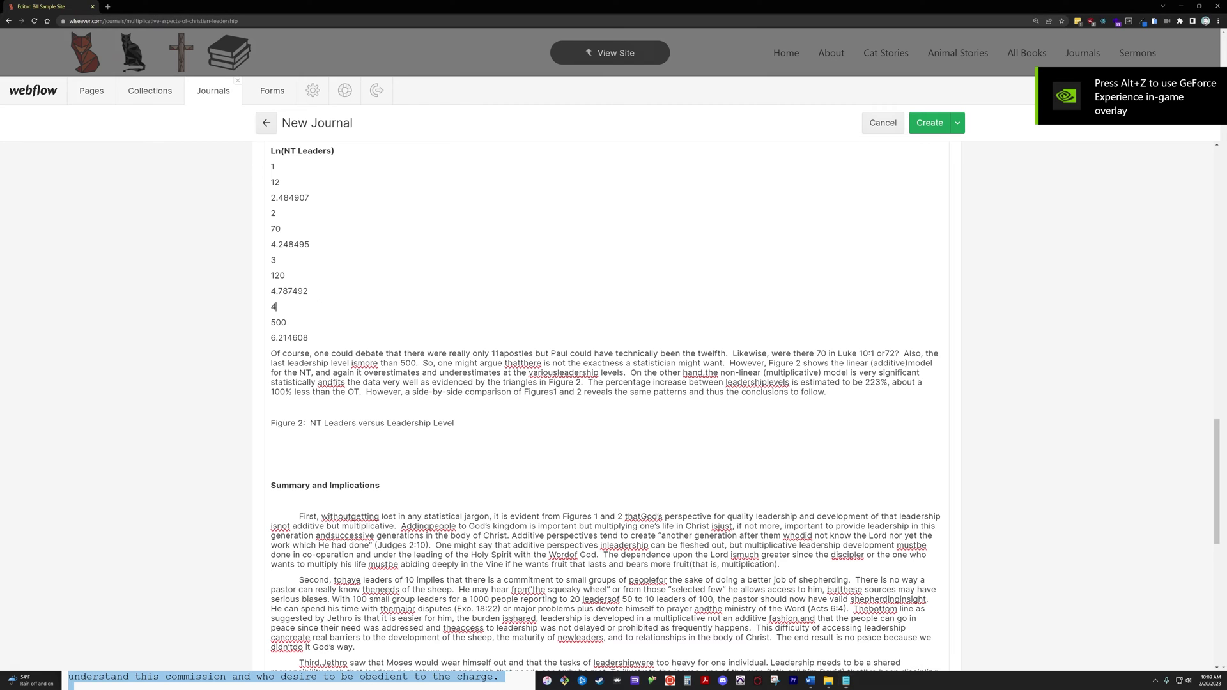
key("ctrl+a")
key("ctrl+v")
scroll(519, 287, "up", 15)
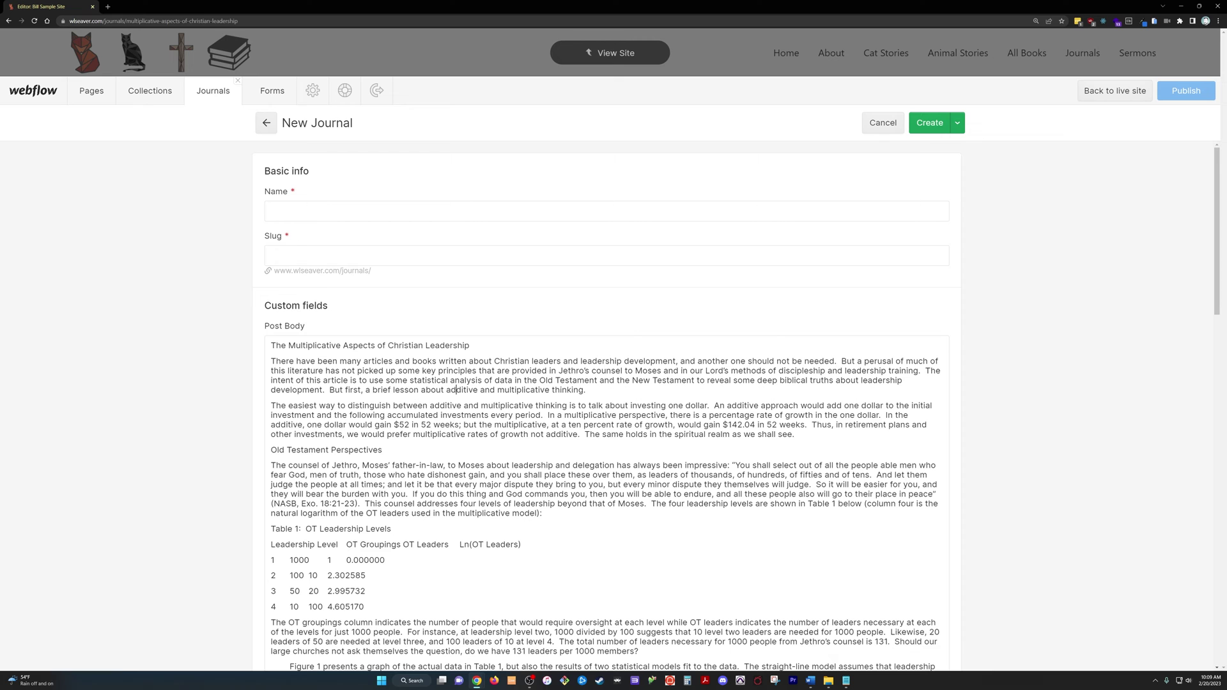
Examine the plain-text Post Body, focusing on the Table 1 rows, the figure captions and the Table 2 section.
scroll(462, 405, "down", 4)
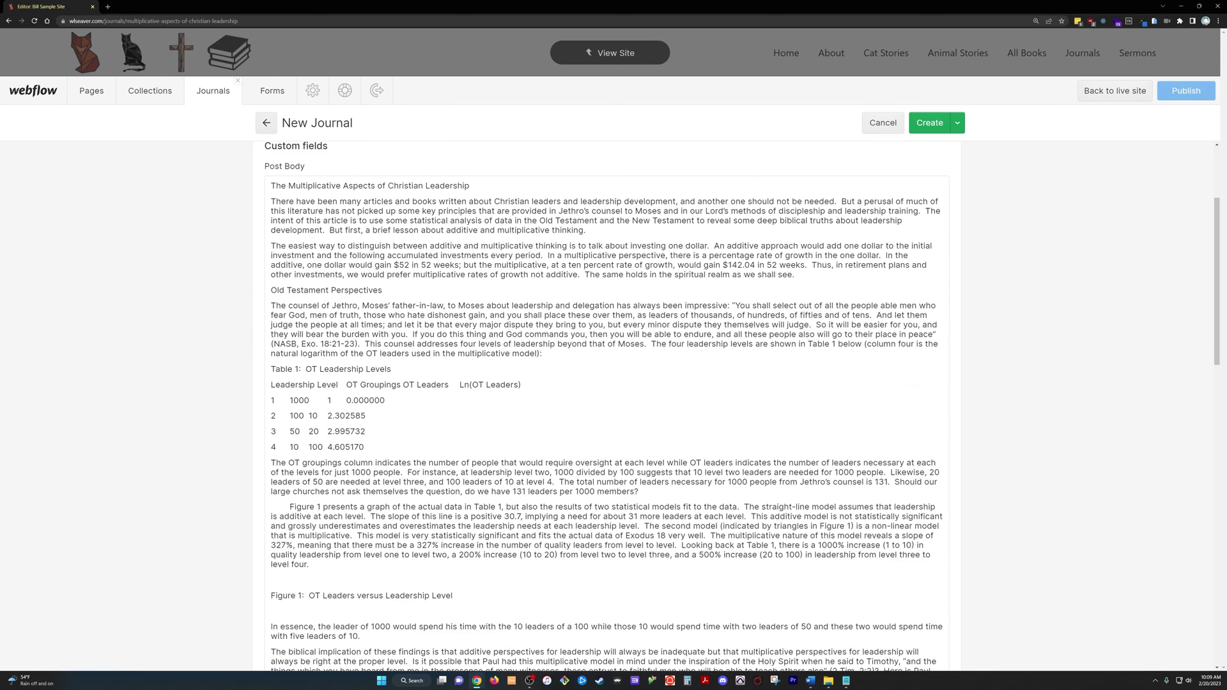
left_click_drag(364, 327, 271, 281)
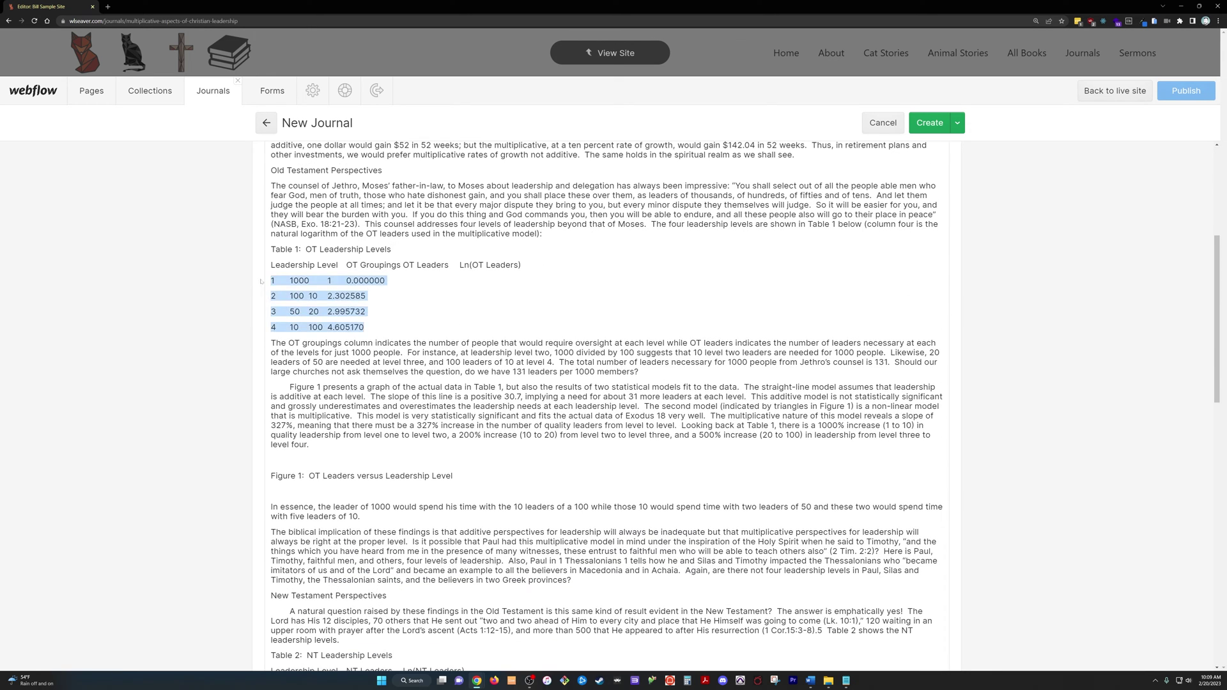
left_click(353, 281)
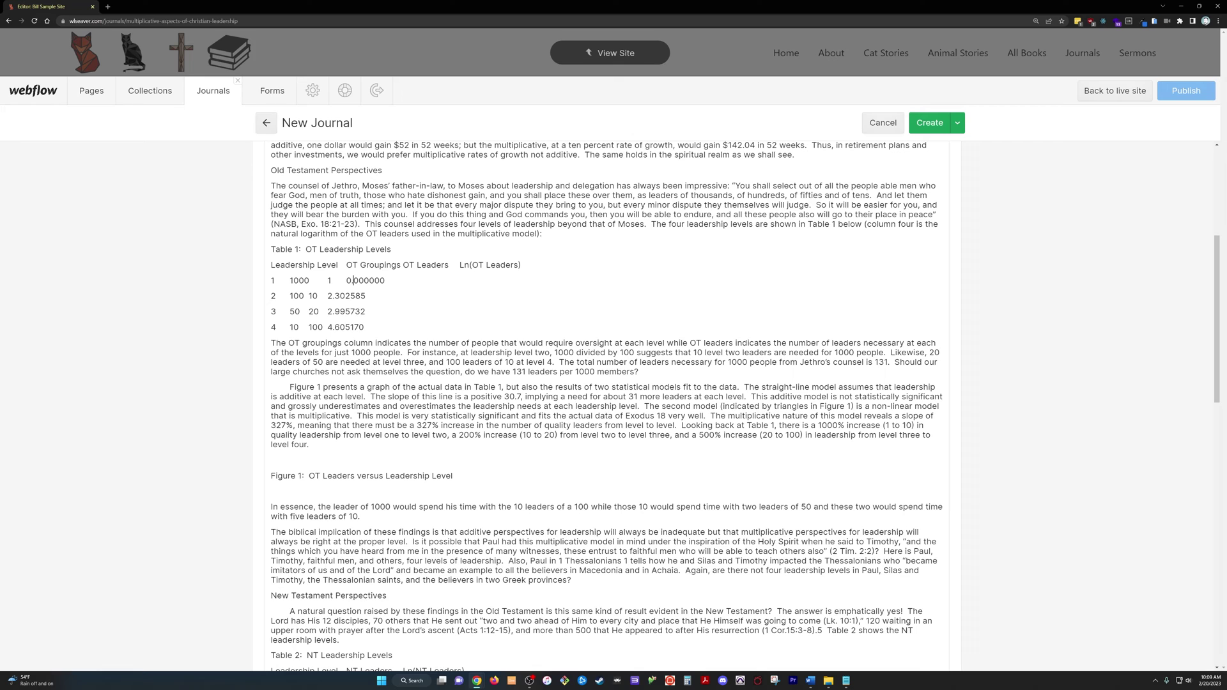
left_click_drag(365, 327, 271, 265)
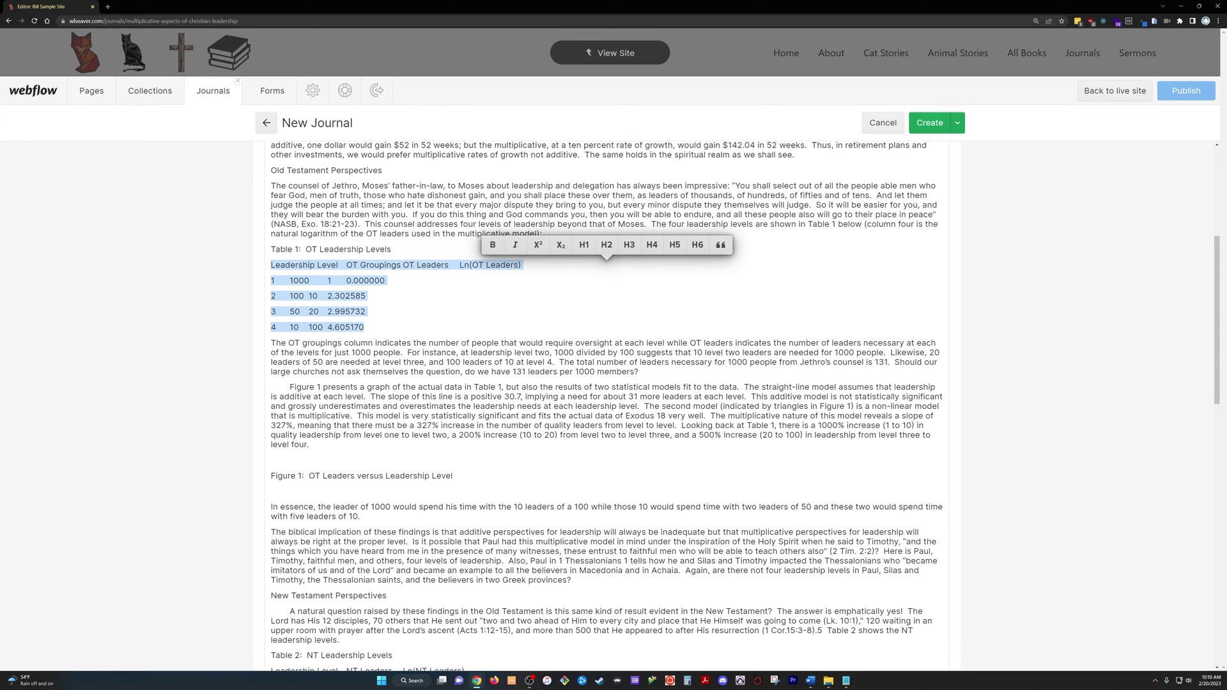
left_click(365, 328)
scroll(607, 405, "down", 2)
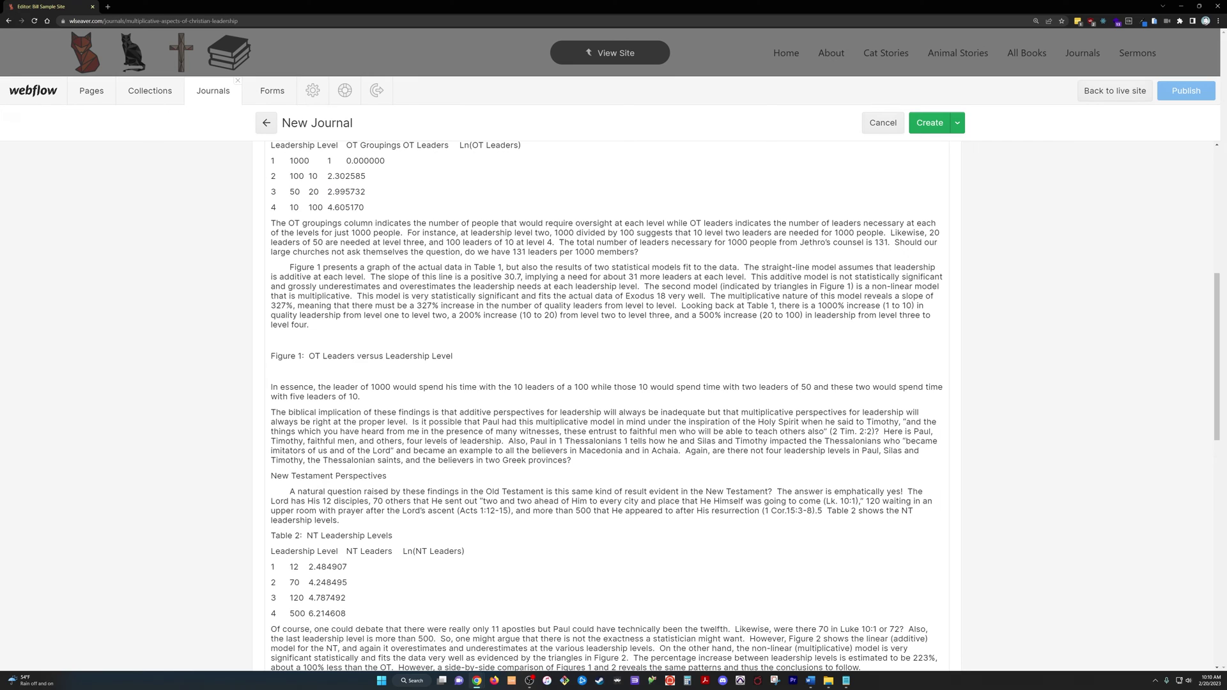
mouse_move(453, 355)
left_mouse_down()
mouse_move(331, 356)
mouse_move(453, 356)
left_mouse_up()
scroll(607, 405, "down", 7)
scroll(607, 405, "up", 17)
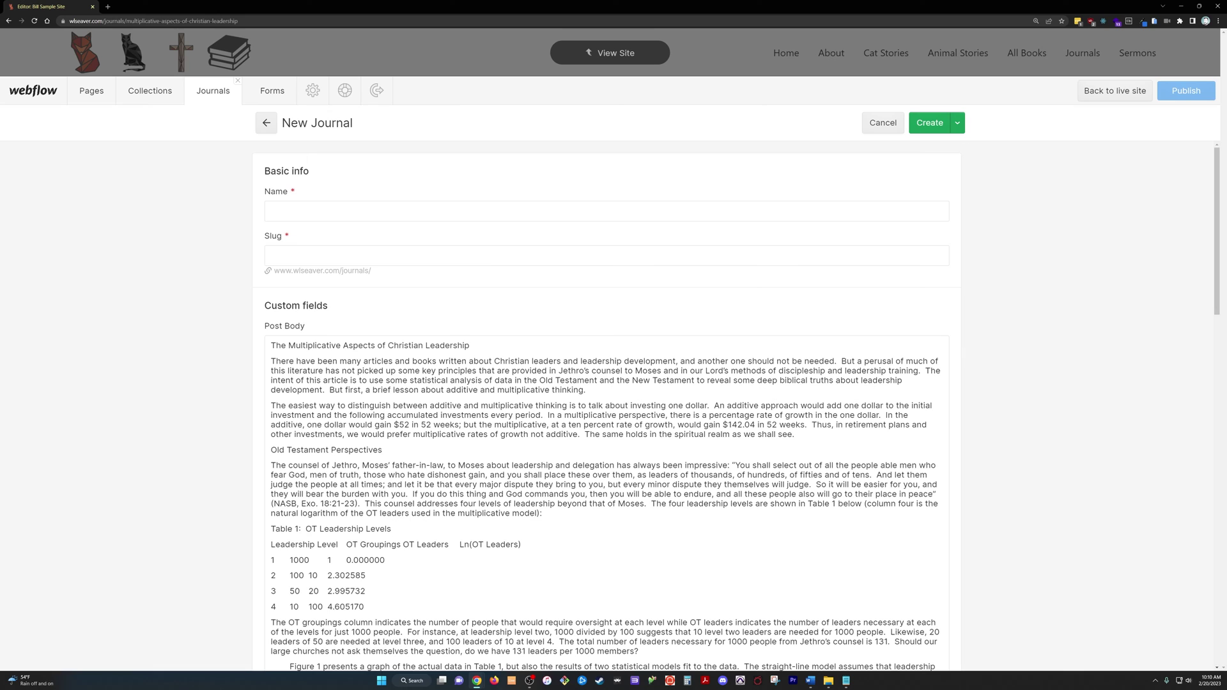
Format the article title and the "Old Testament Perspectives" line in the Post Body as H2 headings.
left_click_drag(470, 346, 270, 346)
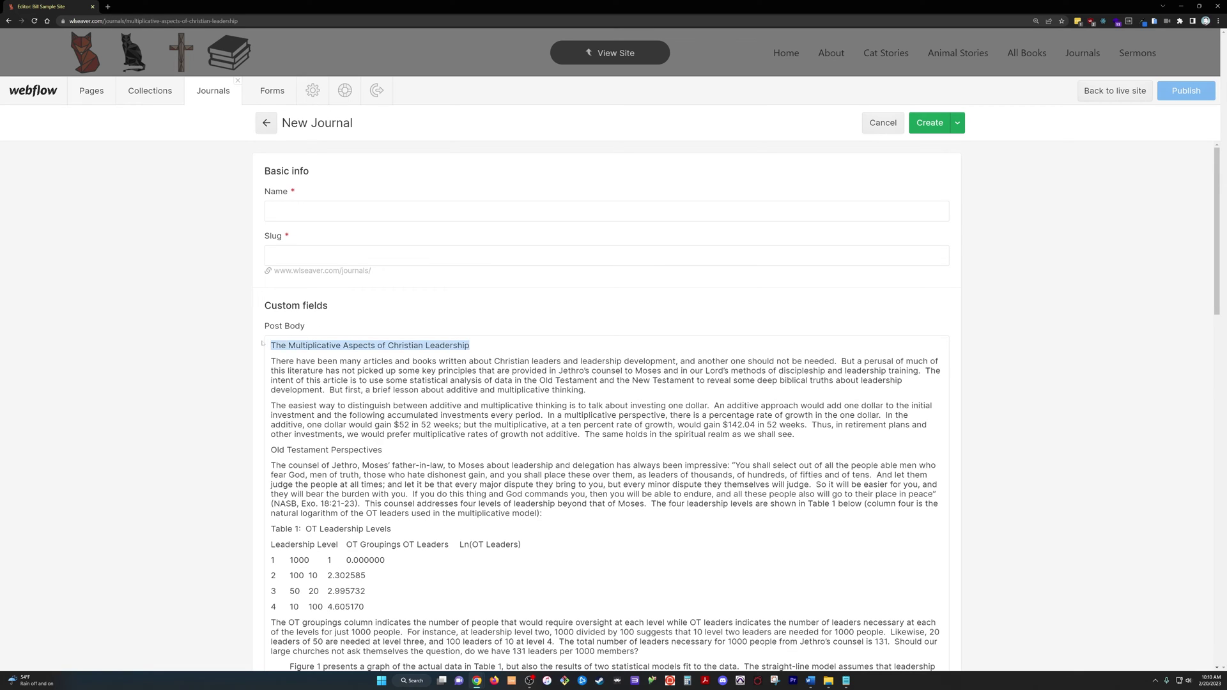
left_click(391, 326)
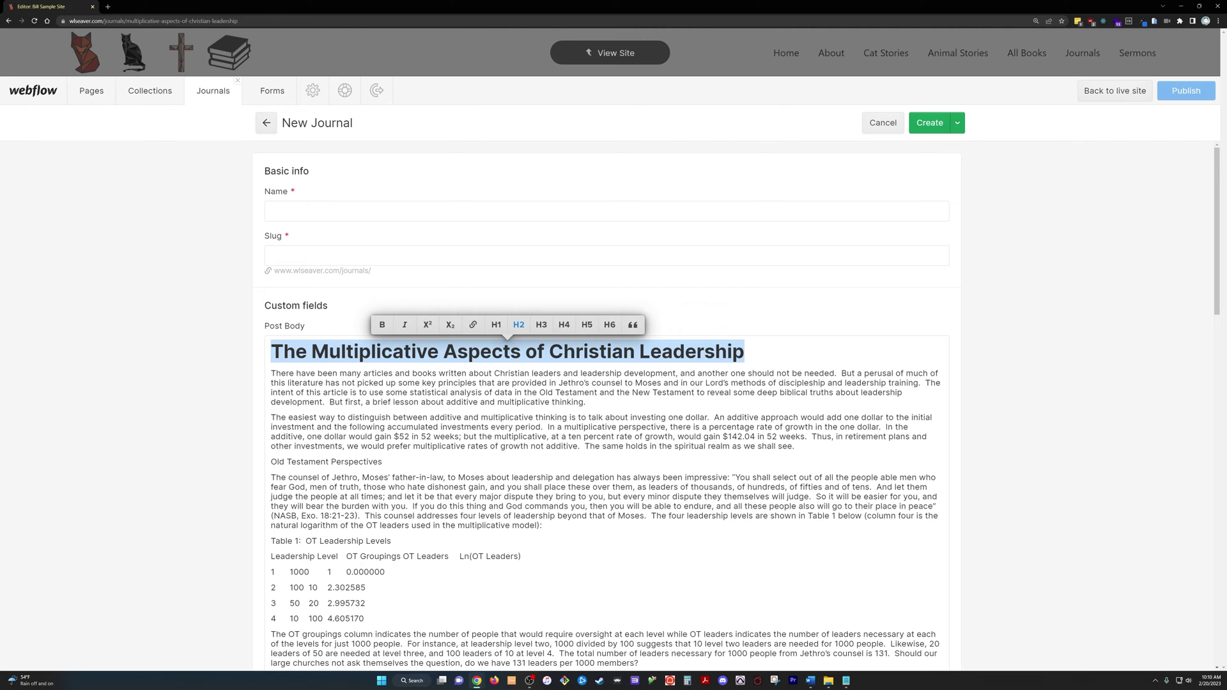
left_click_drag(382, 461, 270, 461)
left_click(414, 441)
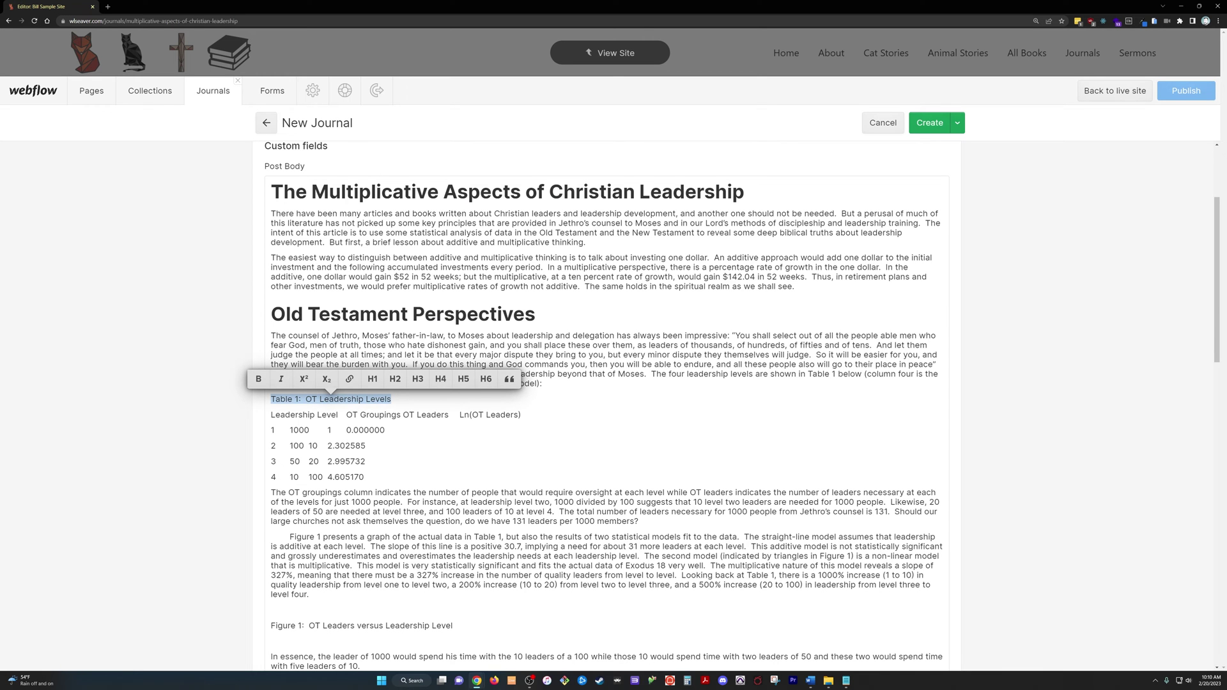
Format the "Table 1: OT Leadership Levels" line as an H5 heading and cut the plain-text table rows beneath it.
left_click(463, 379)
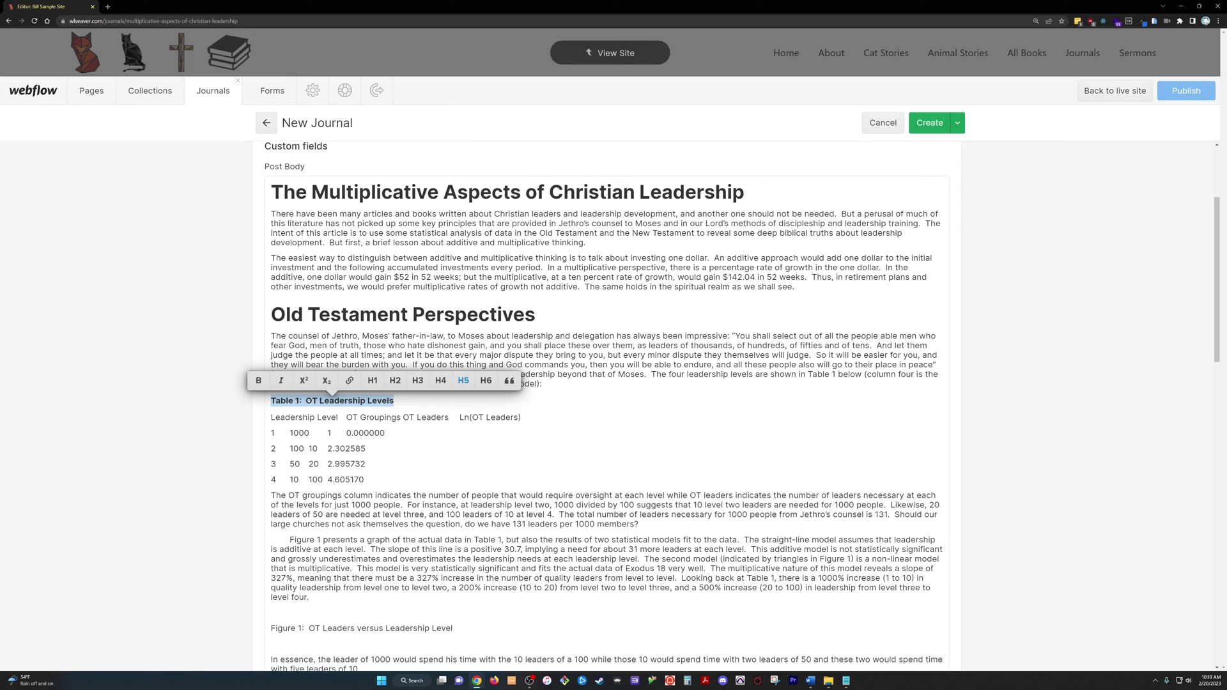
left_click(369, 417)
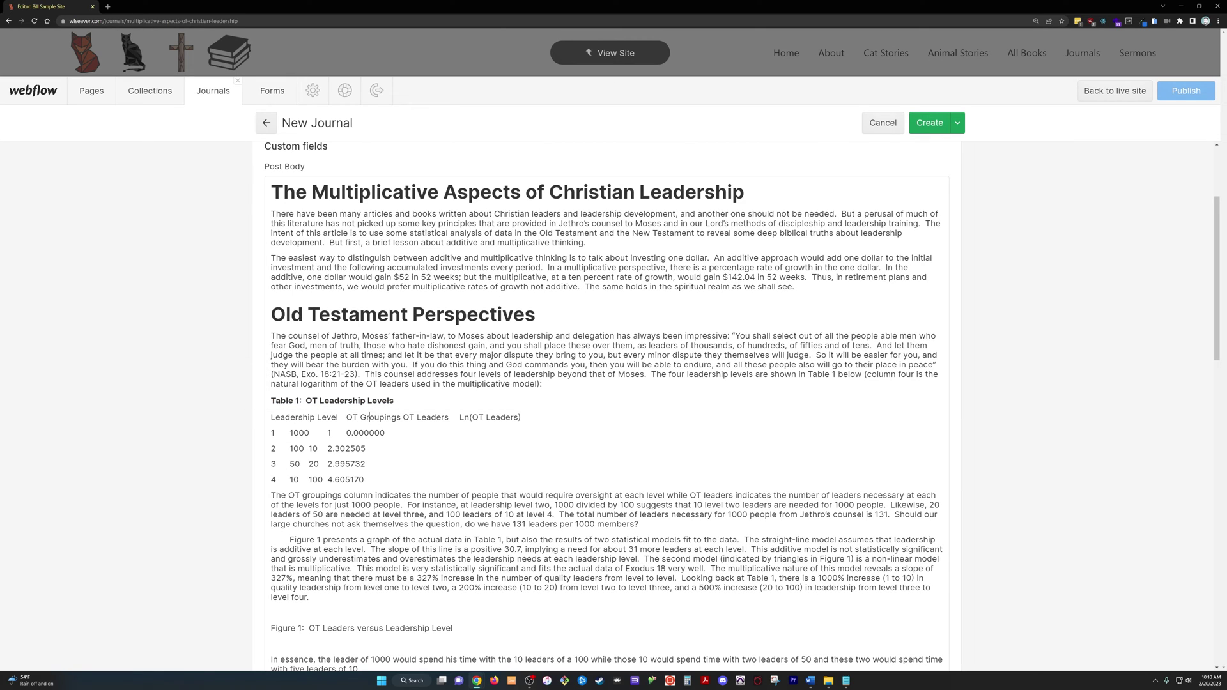
left_click_drag(366, 480, 254, 418)
key("ctrl+c")
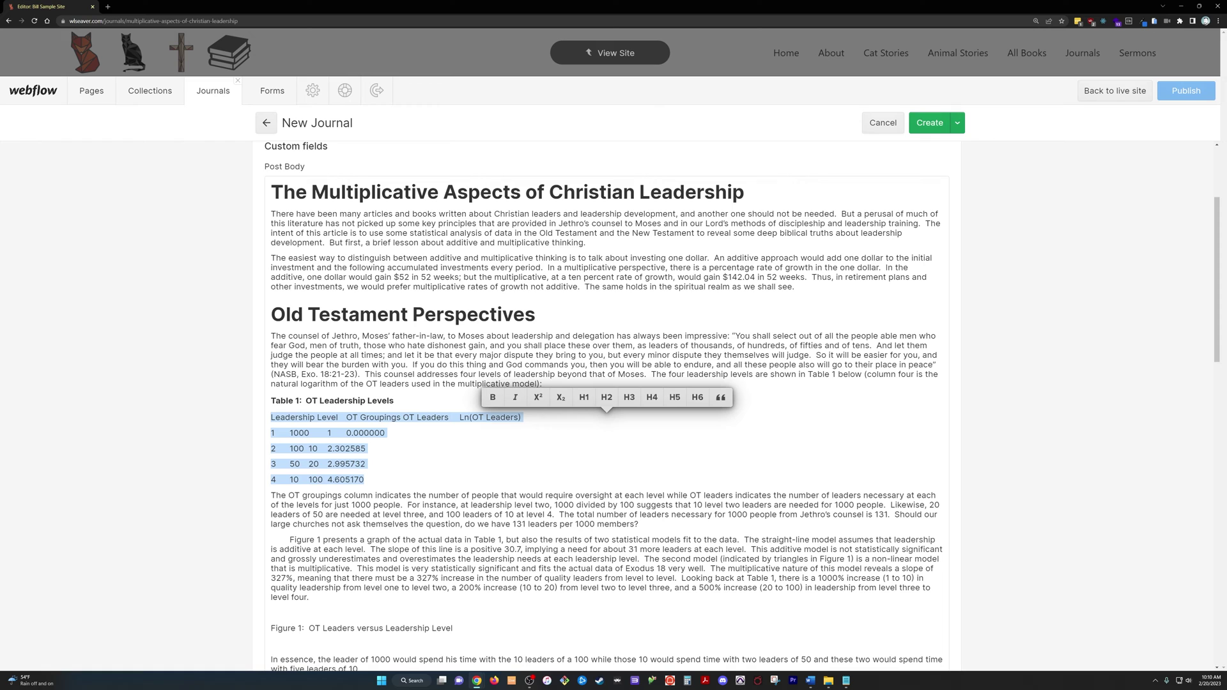
key("BackSpace")
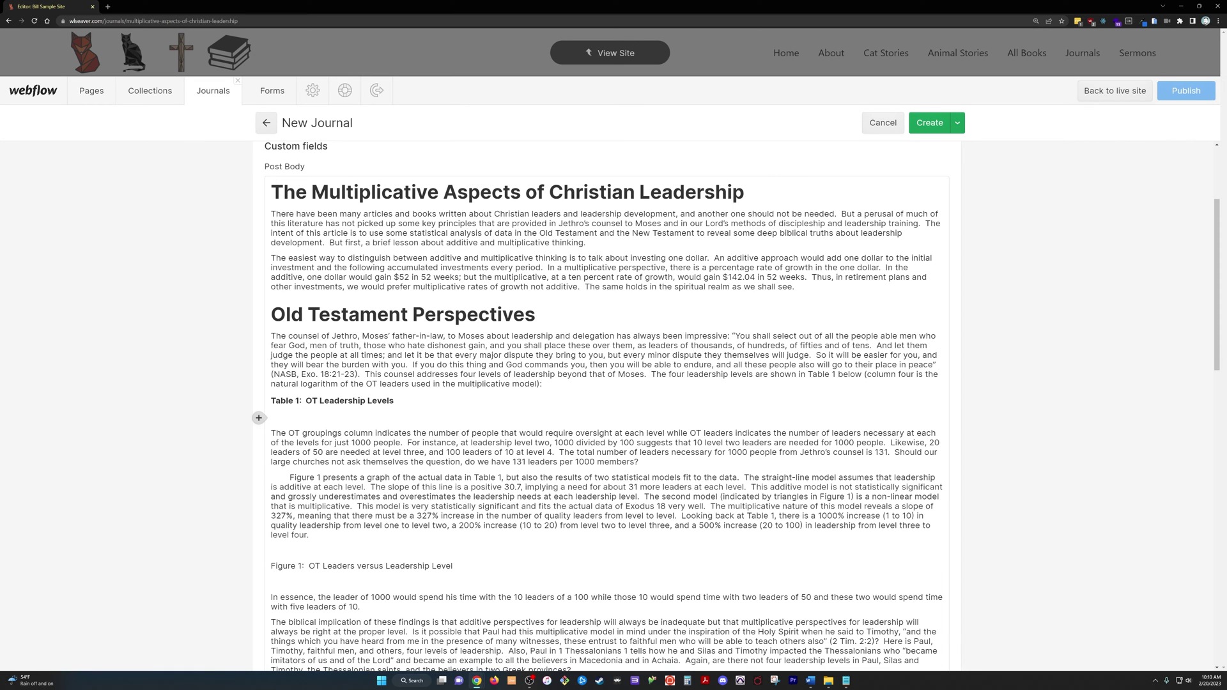
Switch to MakeMyTables, paste the cut Table 1 rows as content and generate a table from them.
key("alt+Tab")
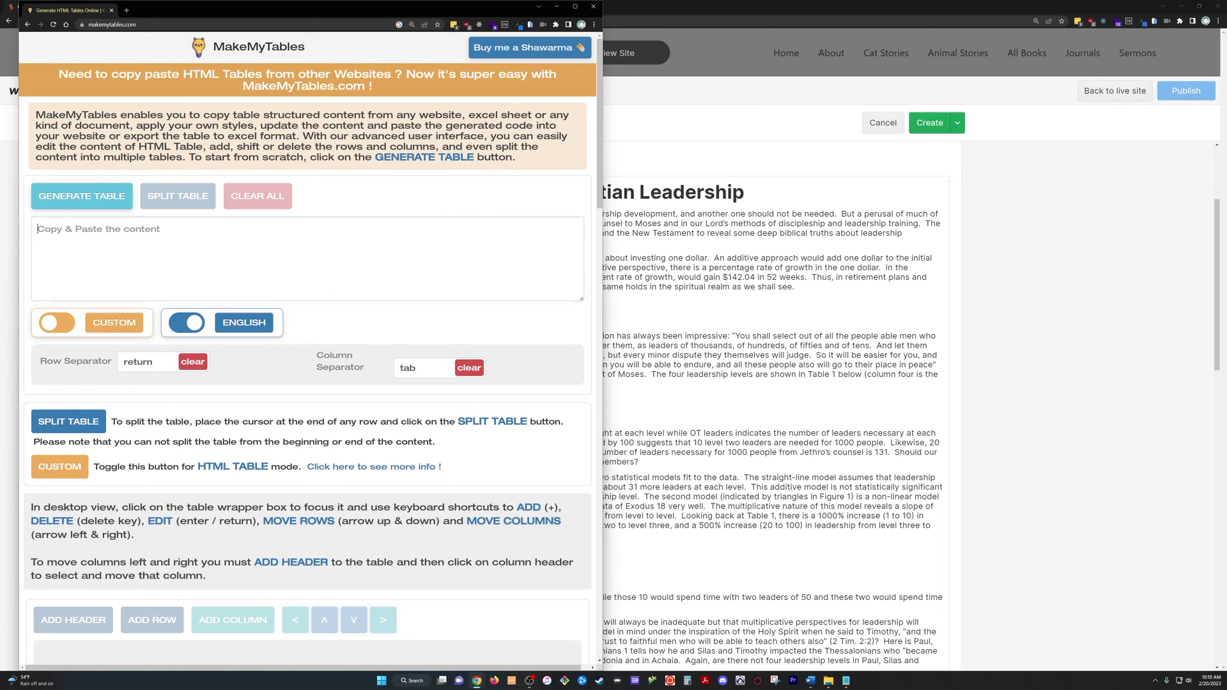
type("Leadership Level\tOT Groupings\tOT Leaders\tLn(OT Leaders) 1\t1000\t1\t0.0000002 100\t10\t2.3025853 50\t20\t2.9957324 10\t100\t4.605170")
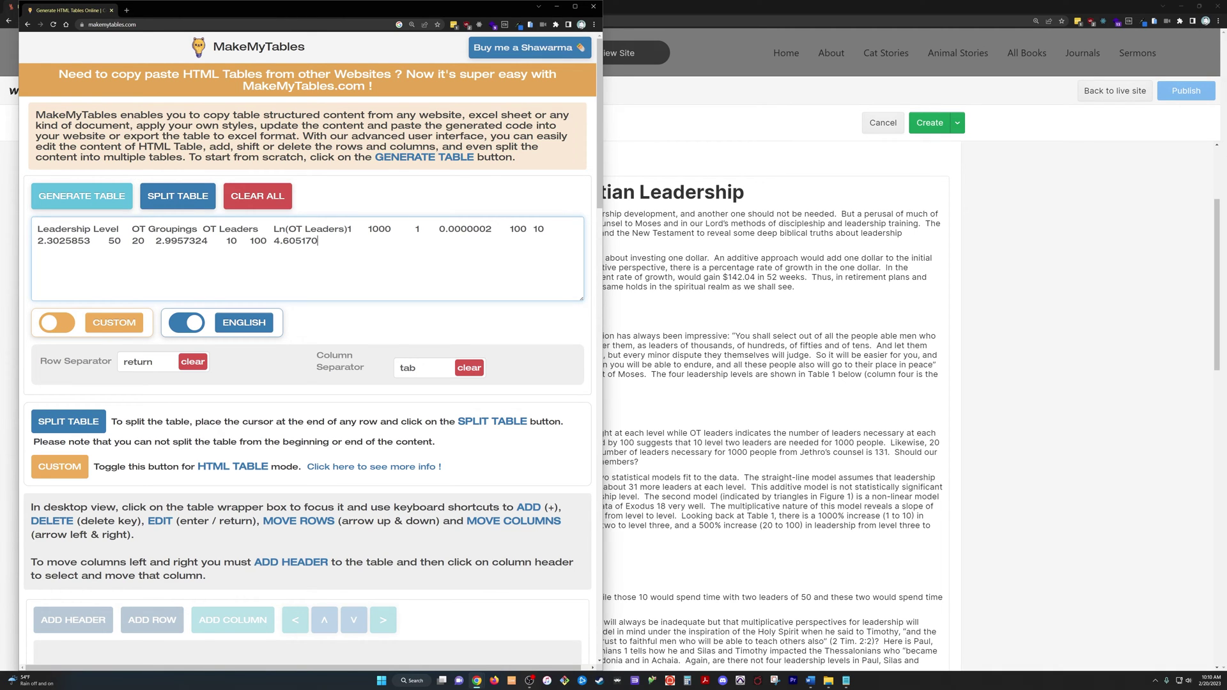
left_click(82, 195)
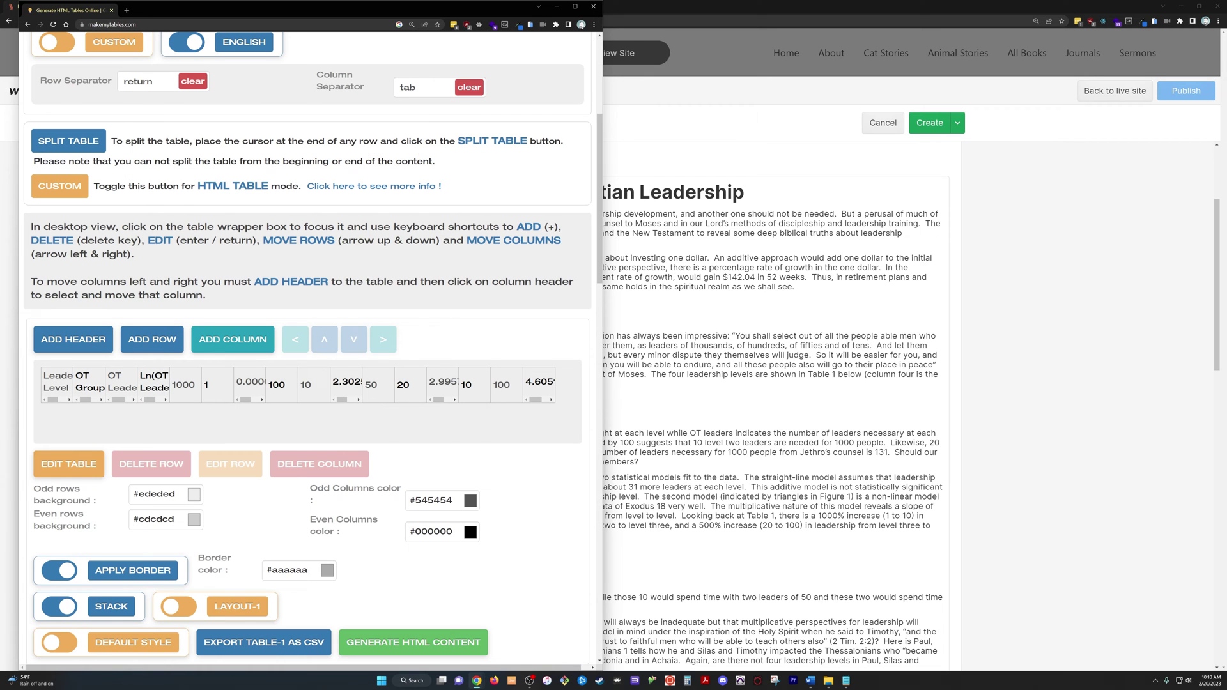
scroll(240, 365, "up", 5)
scroll(294, 334, "down", 1)
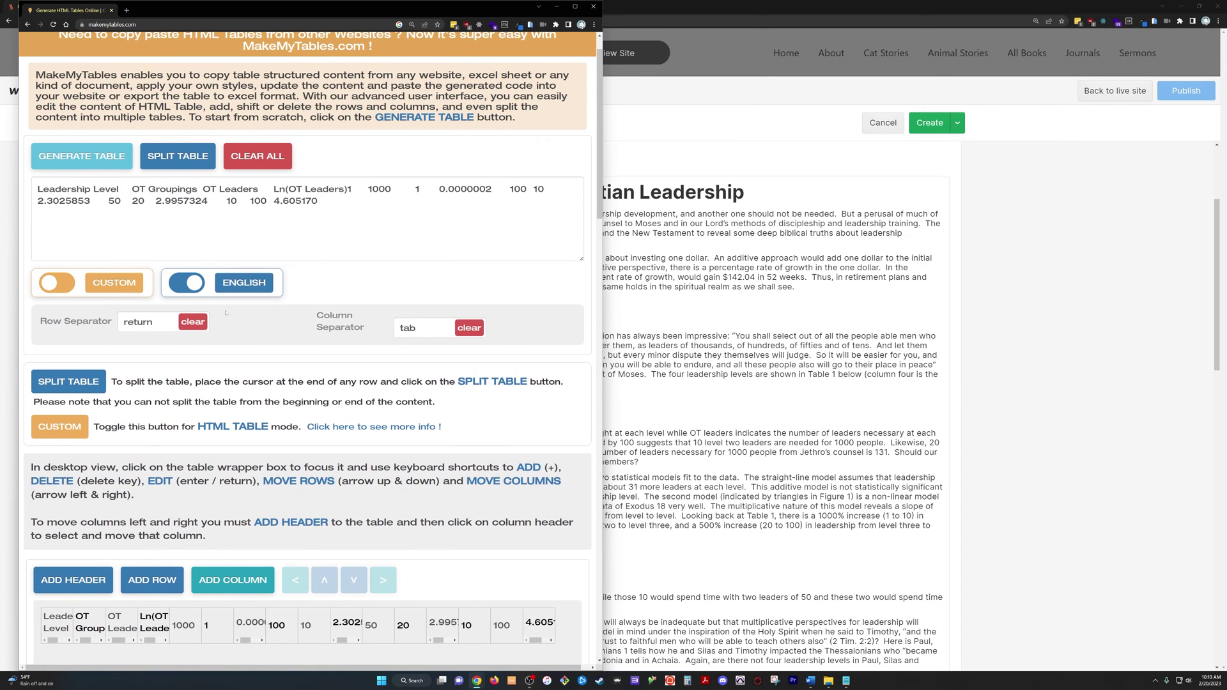
Switch to Notepad and copy the Table 1 rows, from the "Leadership Level" header line through row 4.
key("alt+Tab")
key("alt+Tab")
left_click(329, 340)
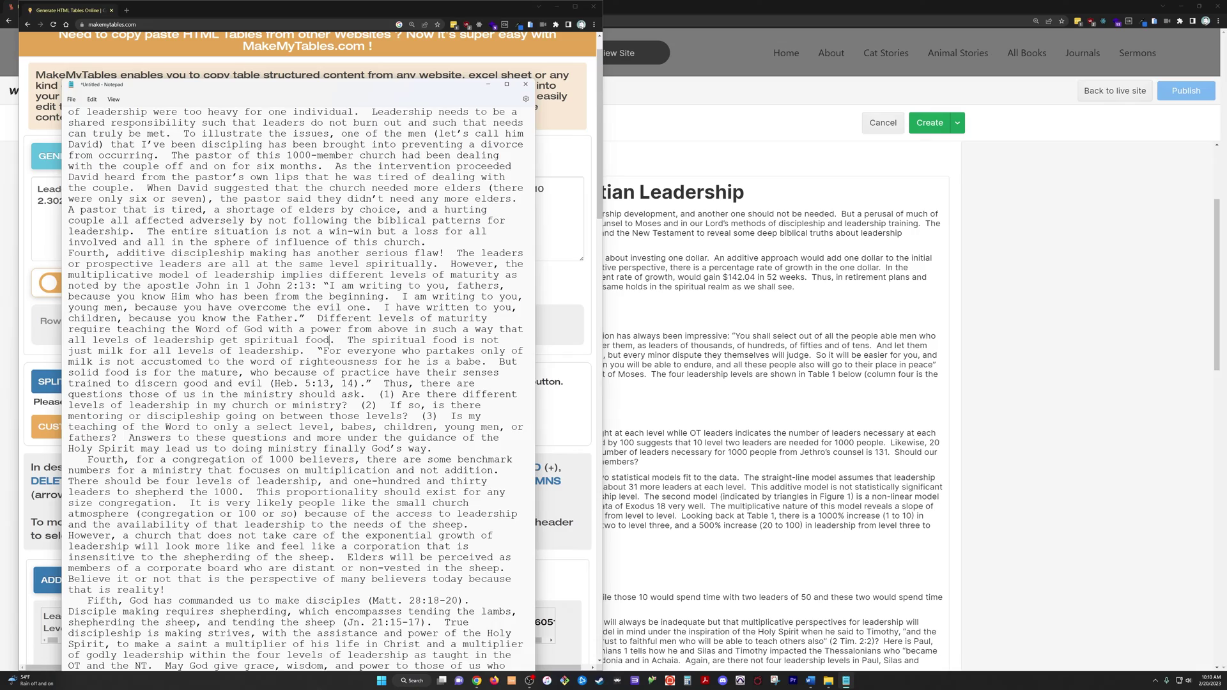
scroll(329, 339, "up", 1)
scroll(329, 357, "up", 15)
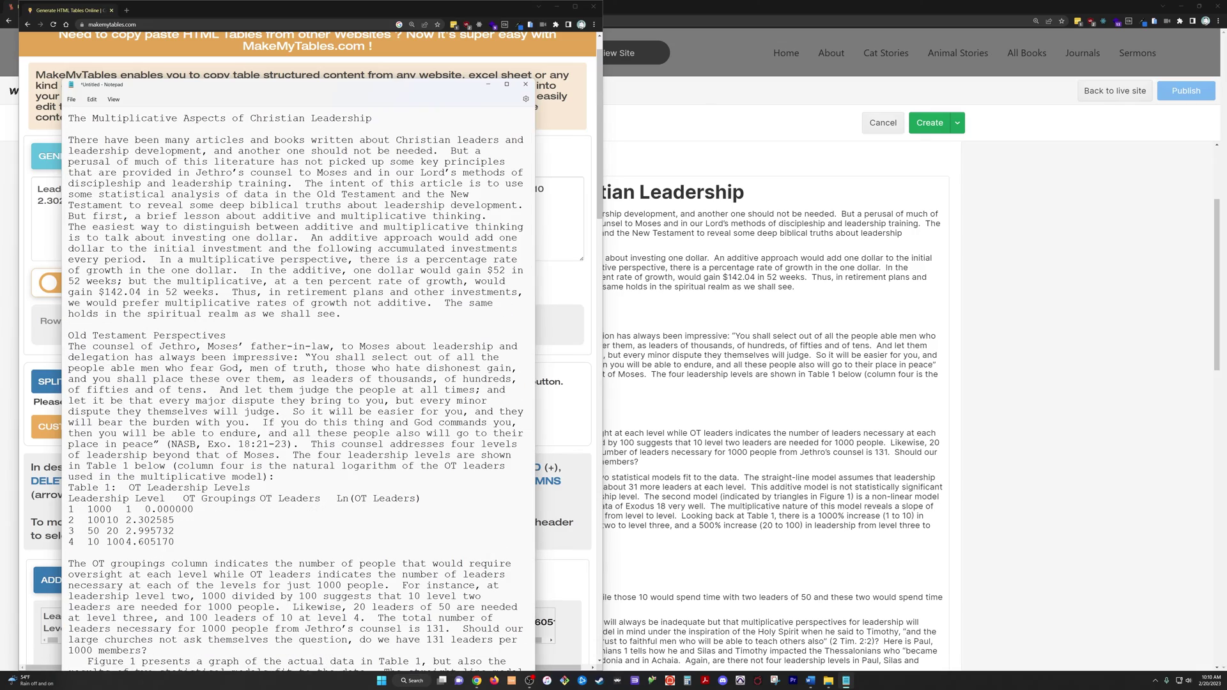
left_click_drag(174, 542, 68, 498)
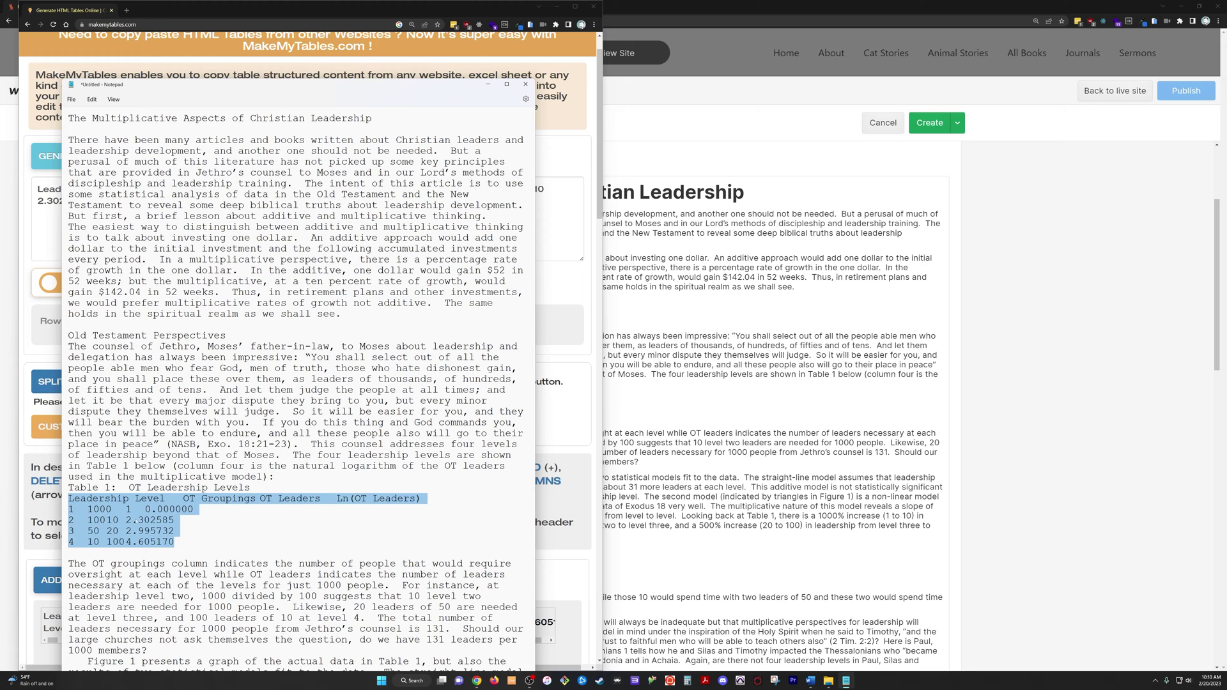
Replace the MakeMyTables content with the rows copied from Notepad and generate the table.
key("alt+Tab")
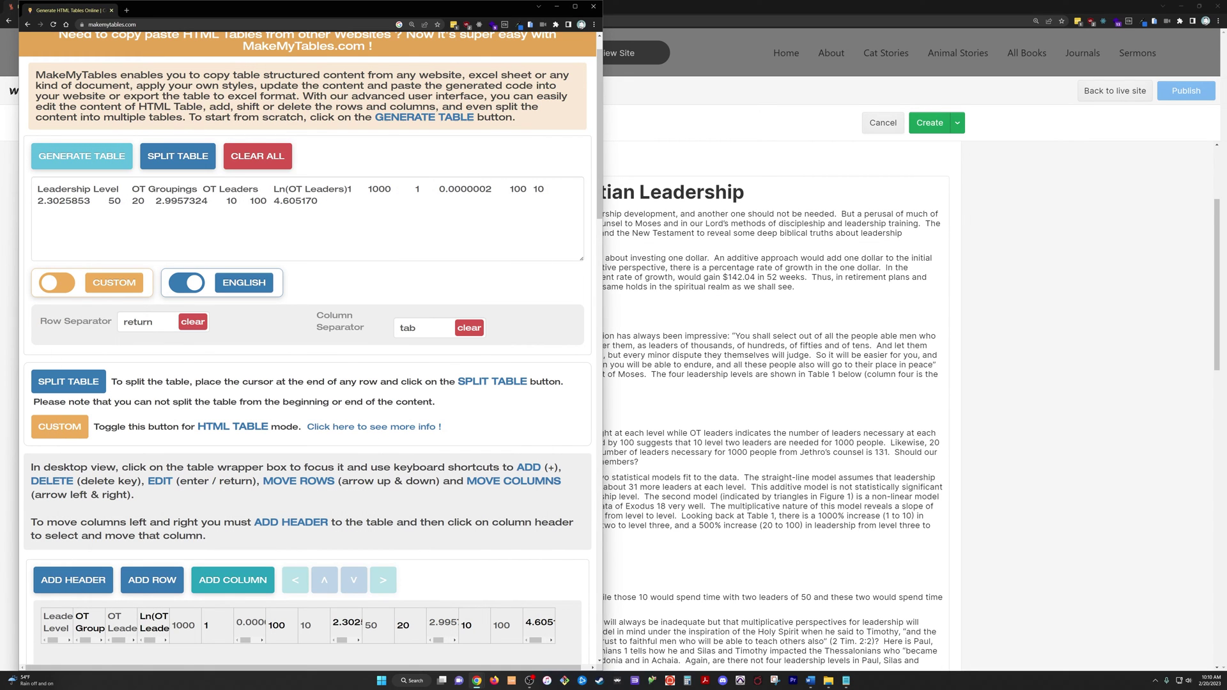
key("ctrl+a")
key("ctrl+v")
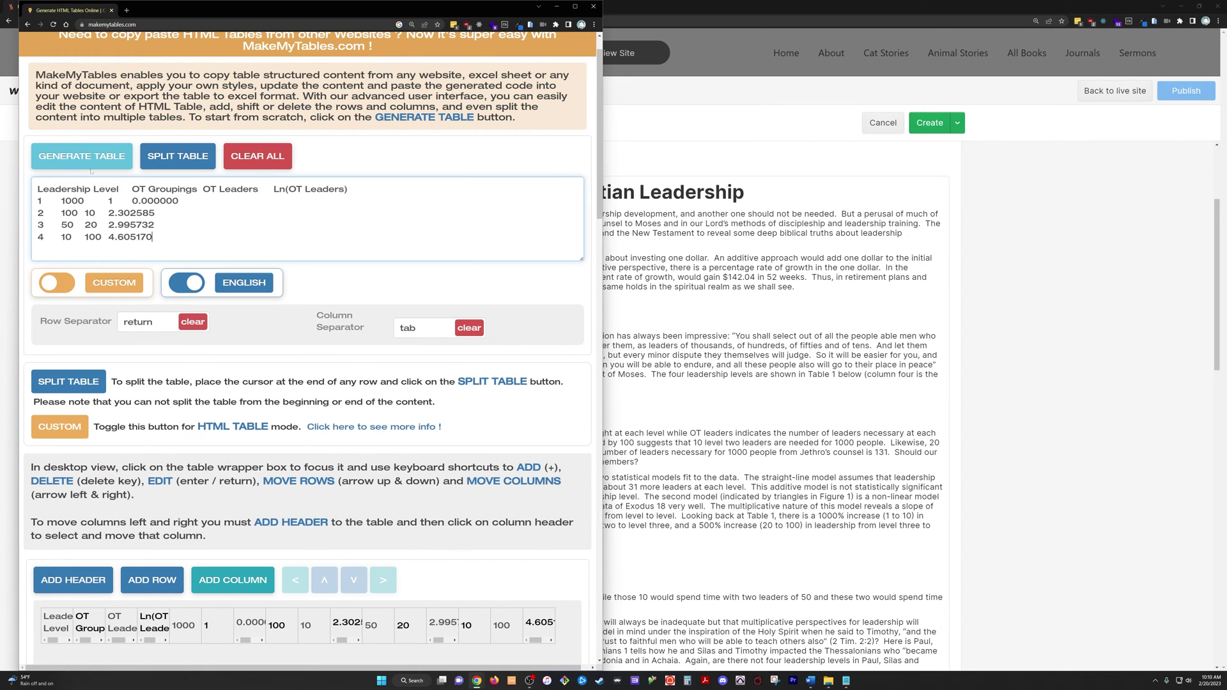
left_click(87, 158)
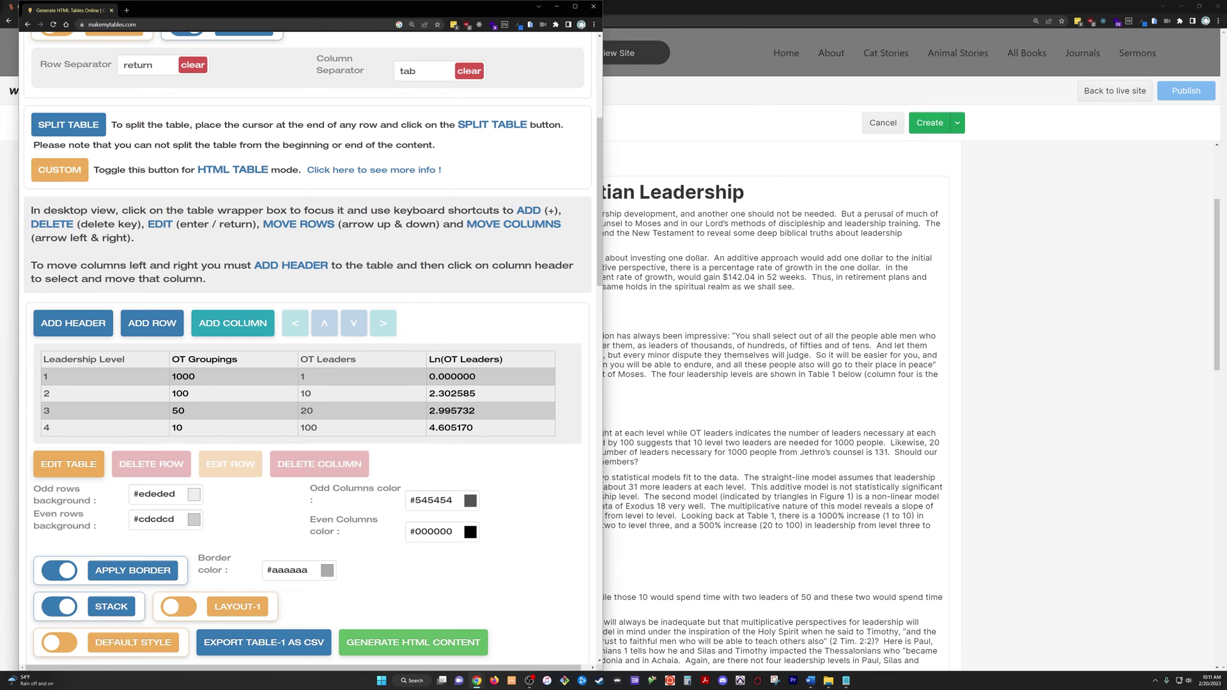
left_click_drag(67, 359, 474, 428)
left_click(470, 428)
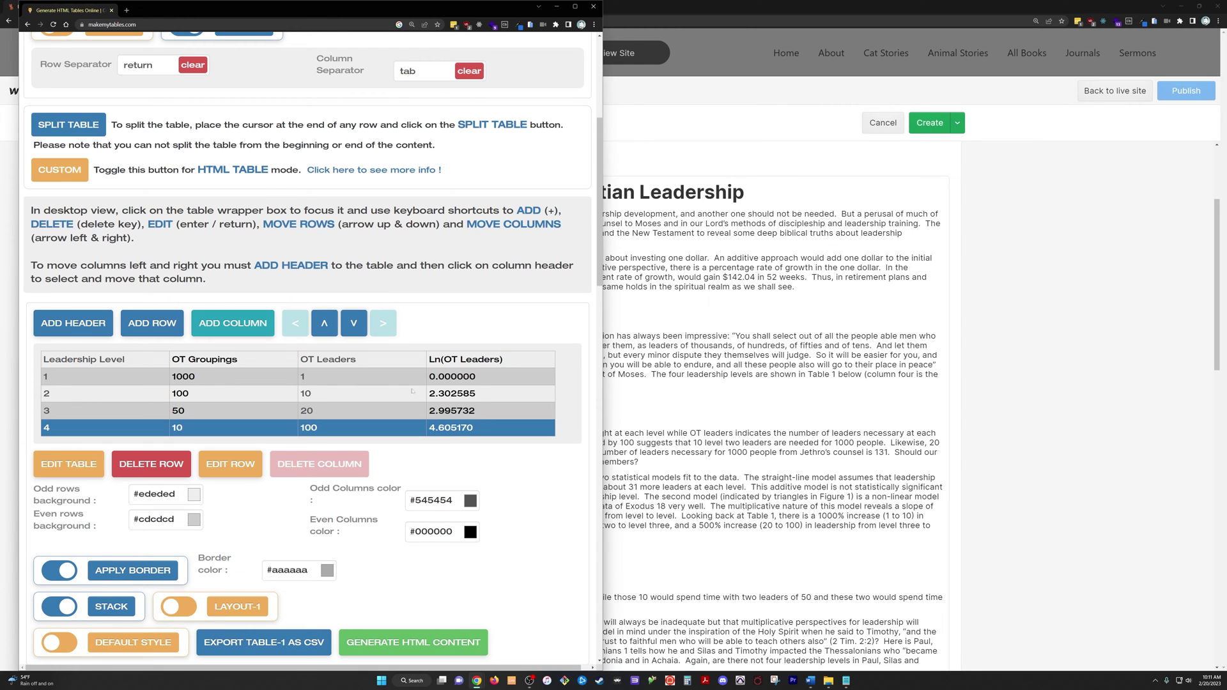
left_click(329, 382)
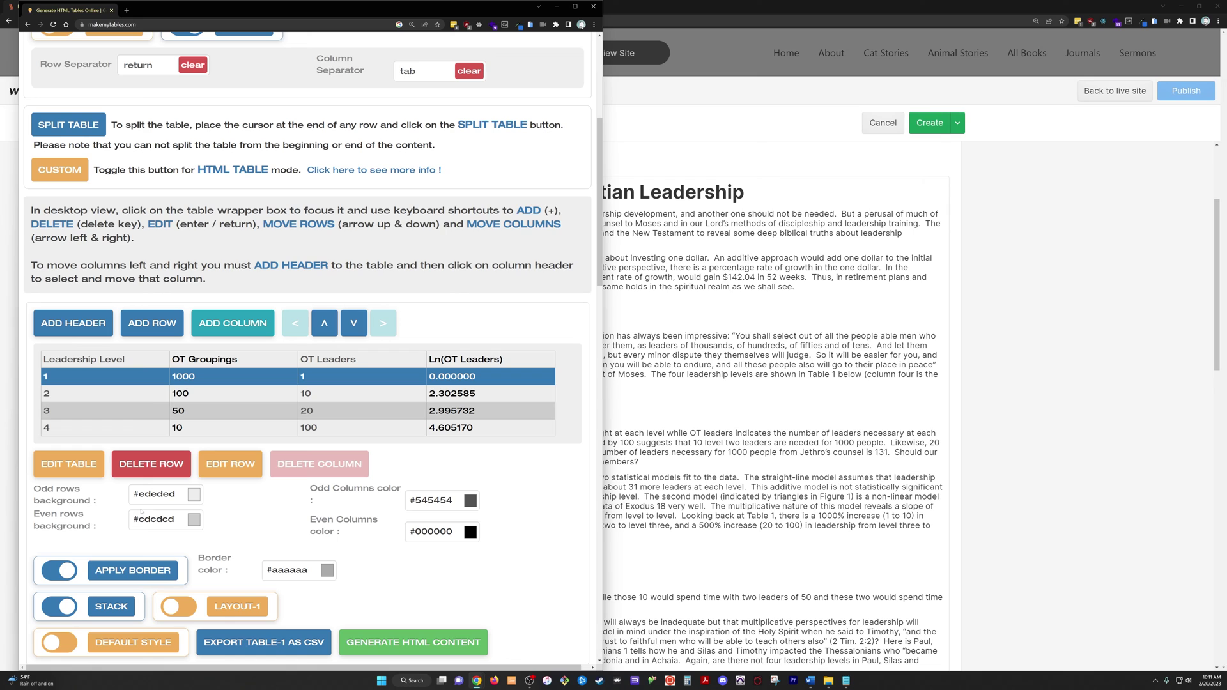
Set the table's even rows background to #ffffff and the odd rows background to #f2f2f2.
left_click(195, 522)
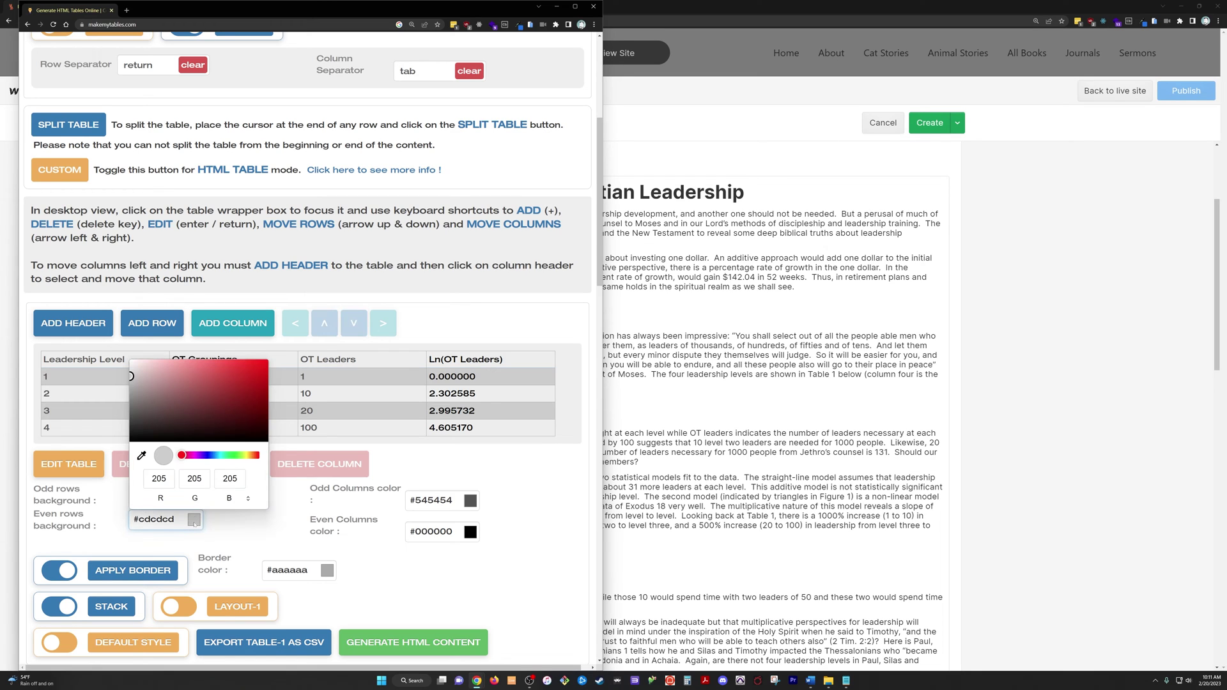
left_click_drag(148, 418, 111, 347)
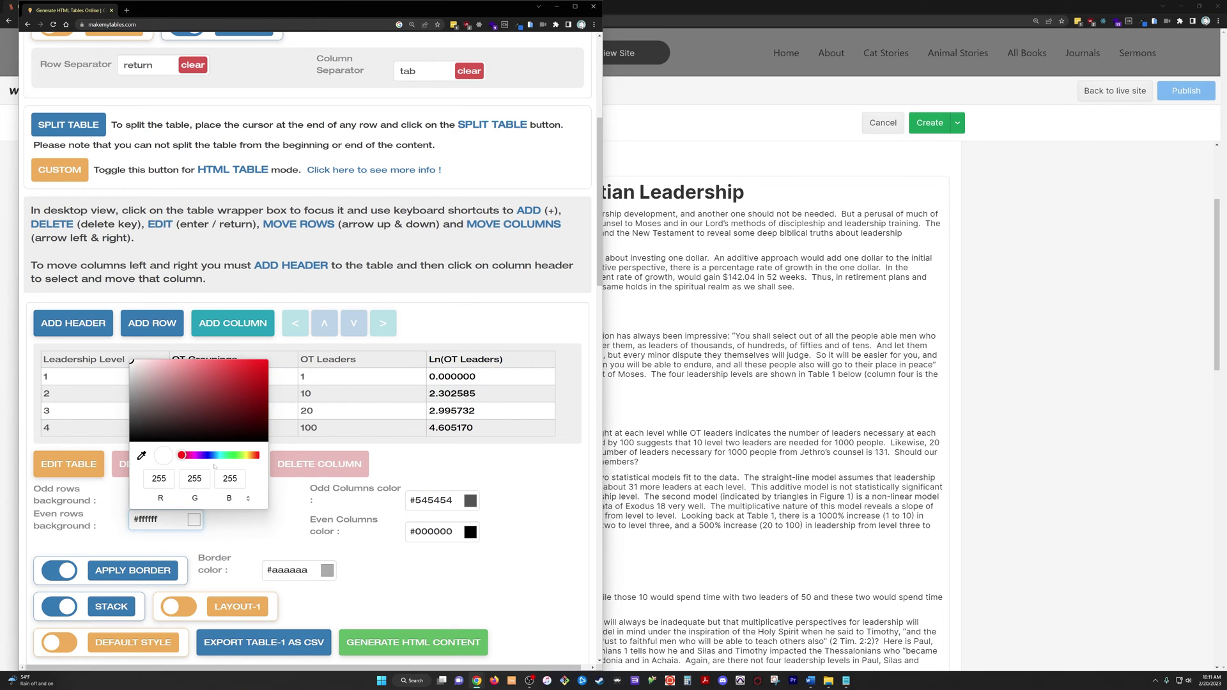
left_click(179, 495)
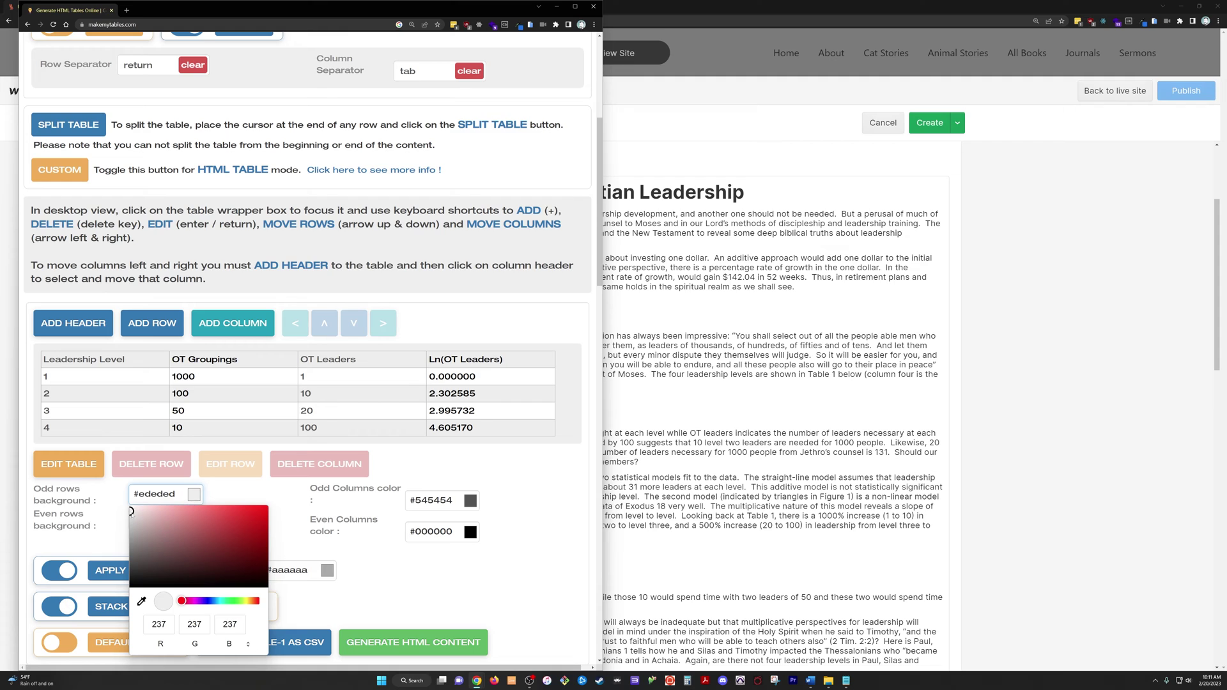
left_click_drag(131, 511, 130, 509)
left_click(292, 492)
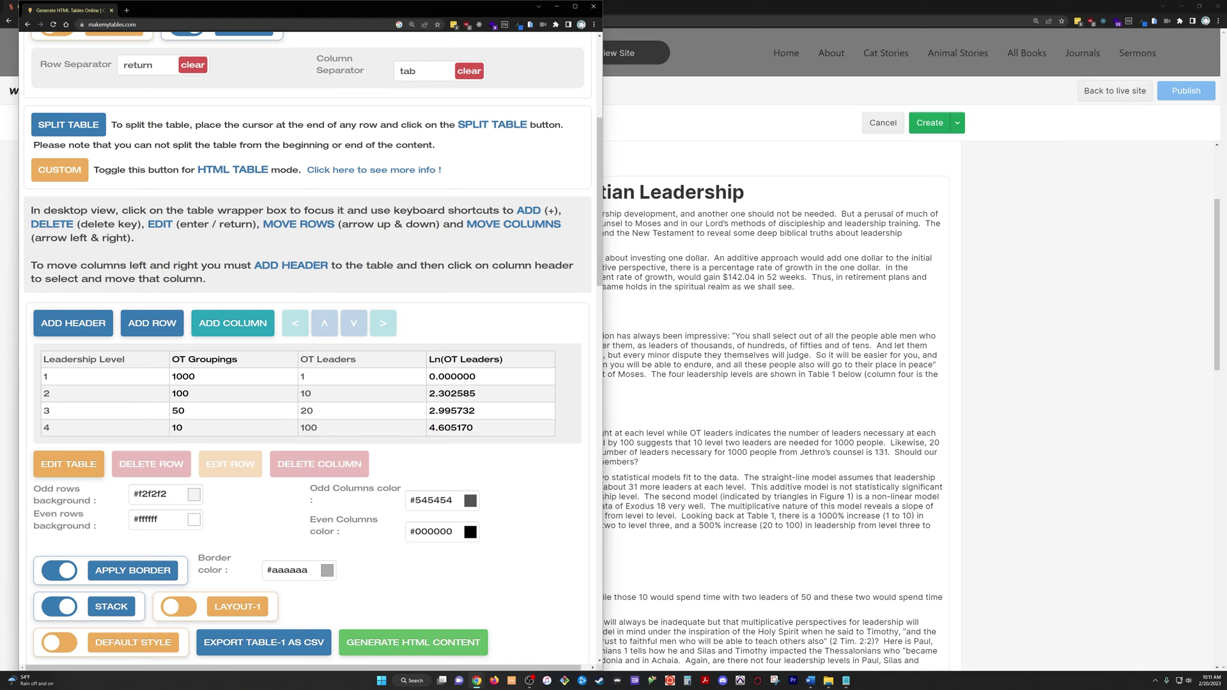
Generate the table's HTML content, copy it to the clipboard and return to the Webflow journal.
left_click(412, 643)
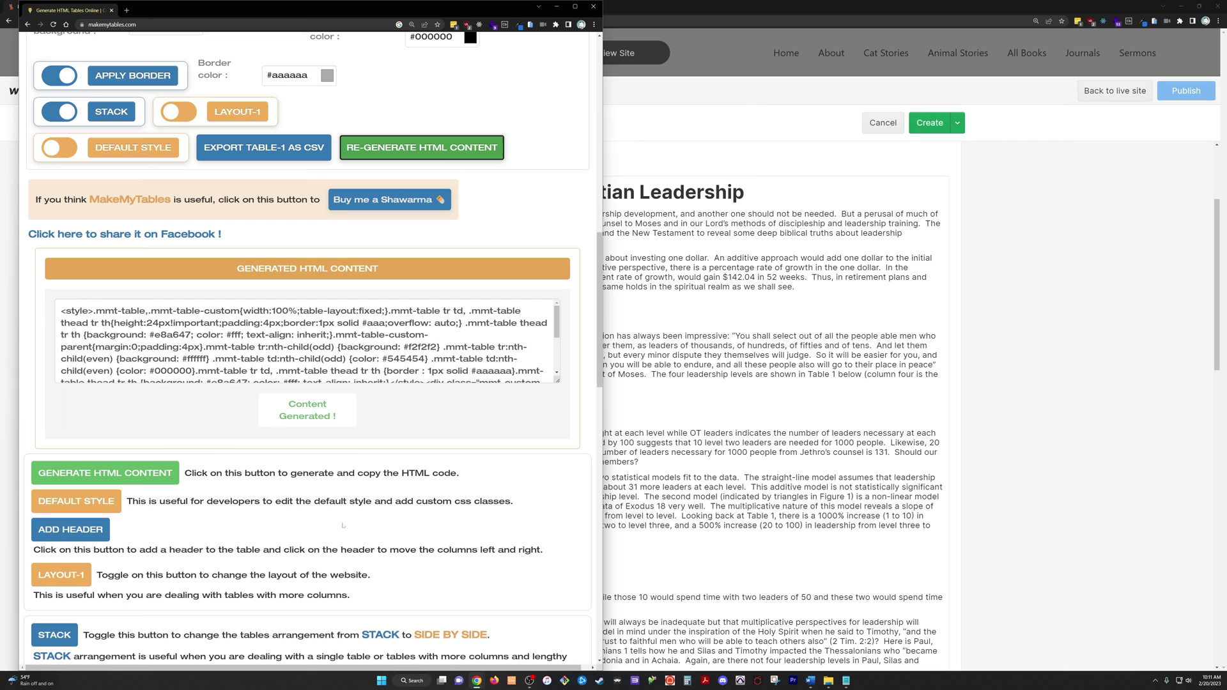
left_click(222, 407)
key("ctrl+c")
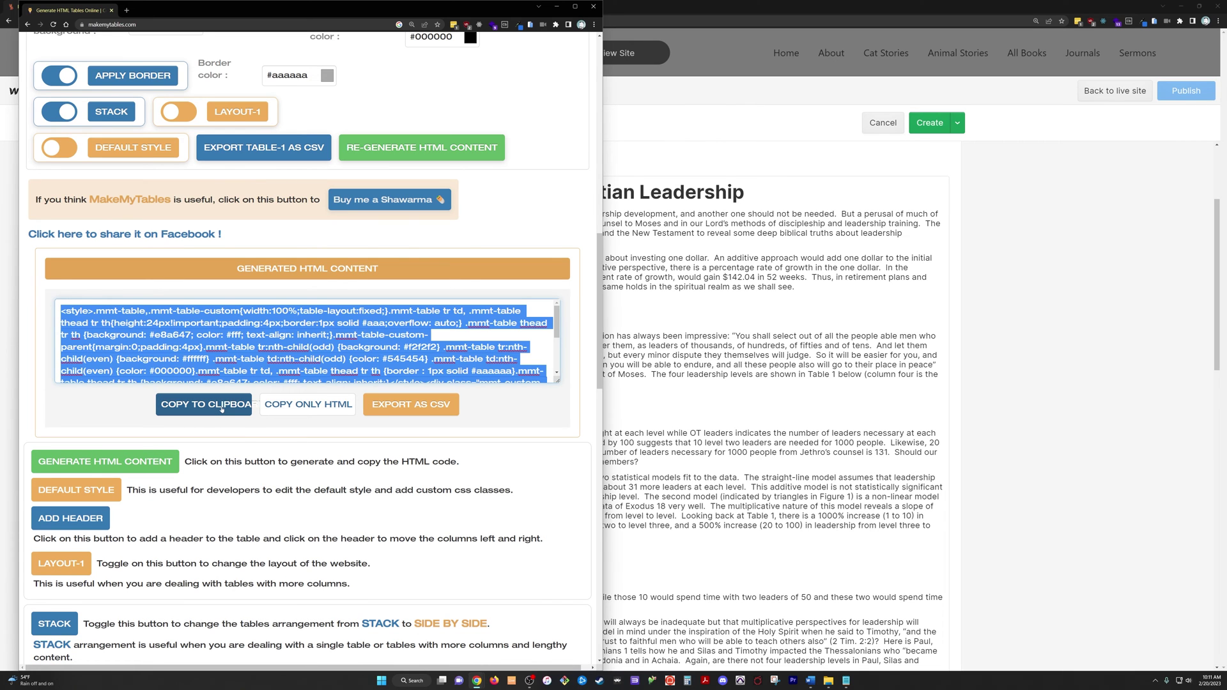
key("alt+Tab")
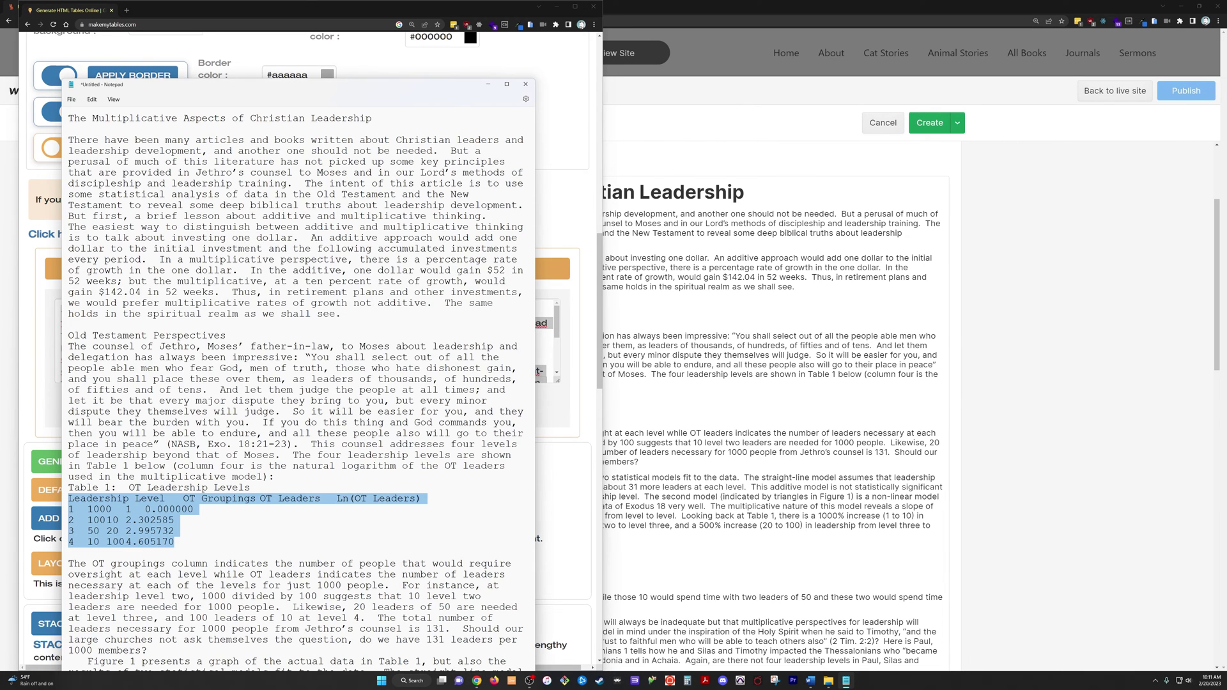
key("alt+Tab")
key("Tab")
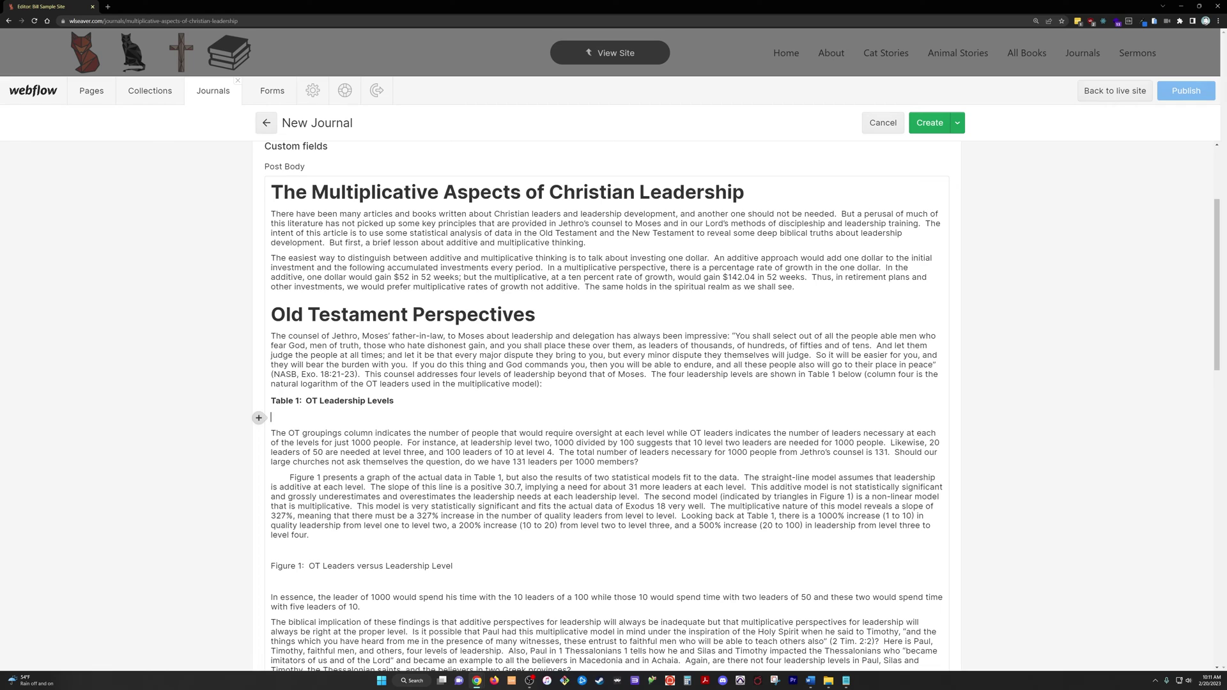
Insert an HTML embed on the empty line below the Table 1 heading, containing the copied table code, and save it.
left_click(259, 418)
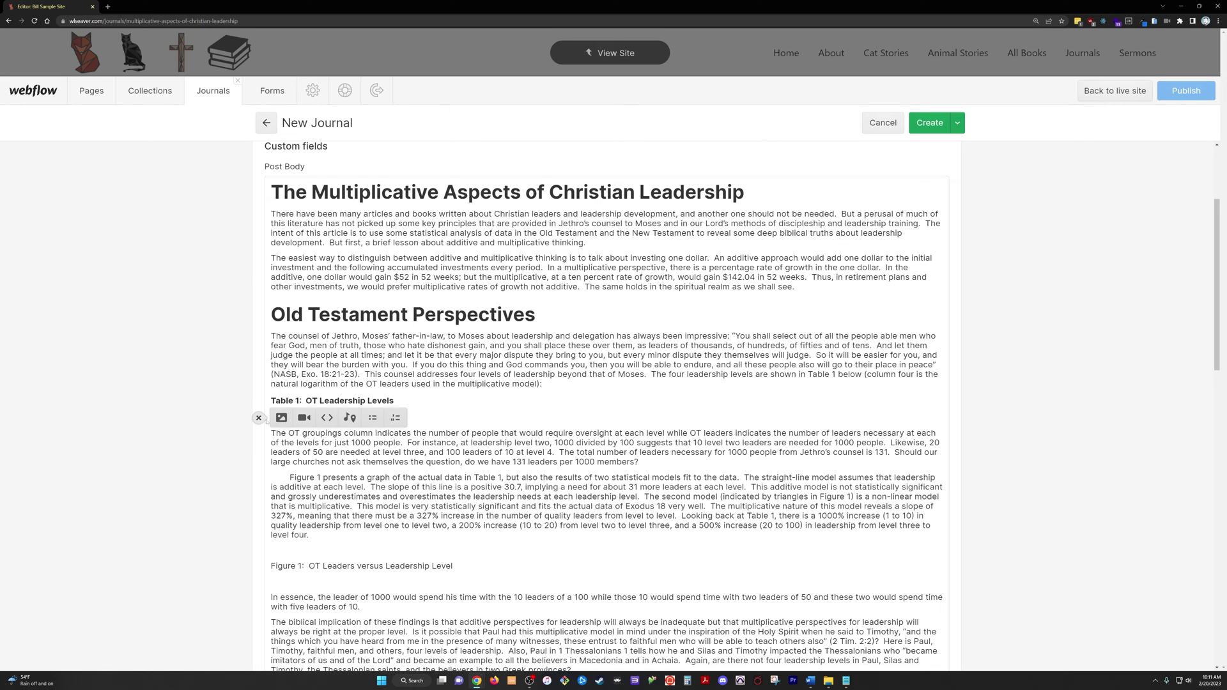
left_click(258, 419)
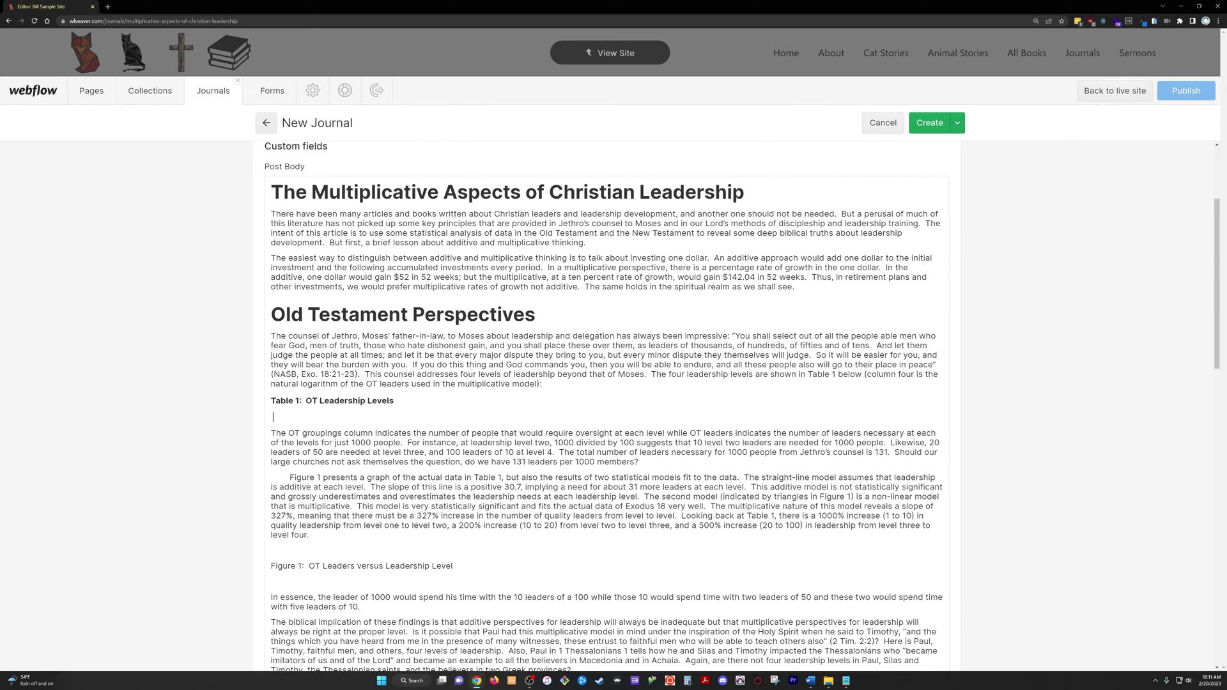
key("BackSpace")
key("BackSpace")
key("Return")
left_click(259, 419)
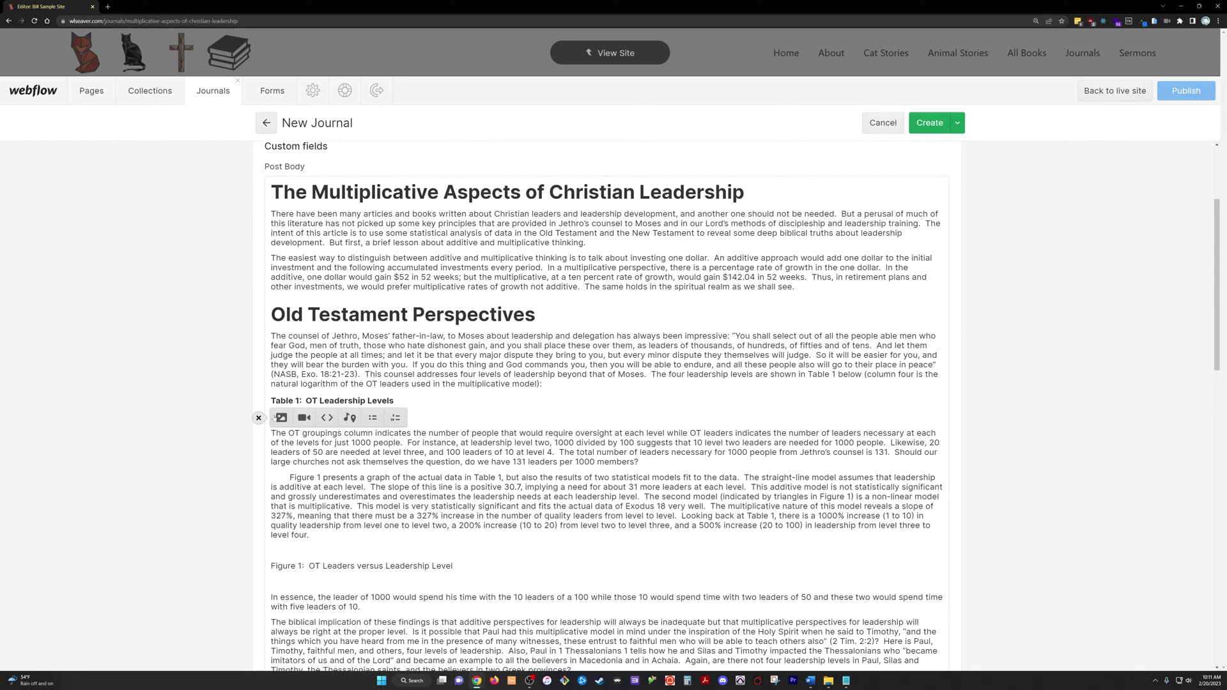
left_click(327, 418)
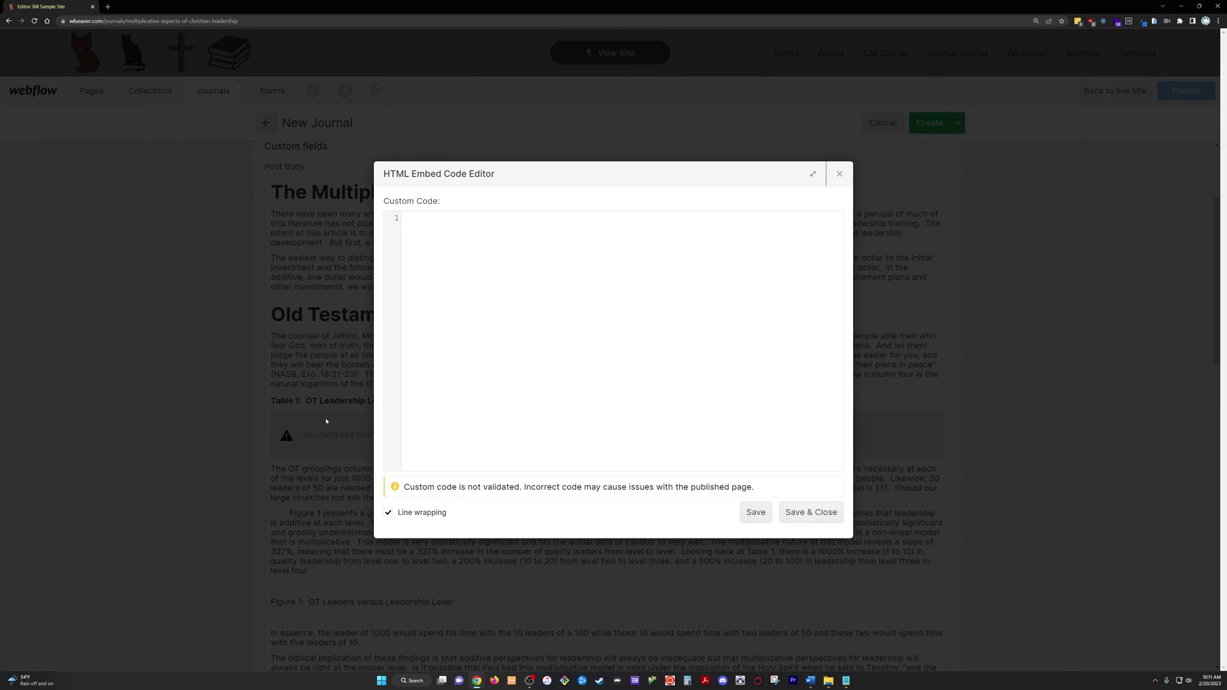
left_click(439, 252)
key("ctrl+v")
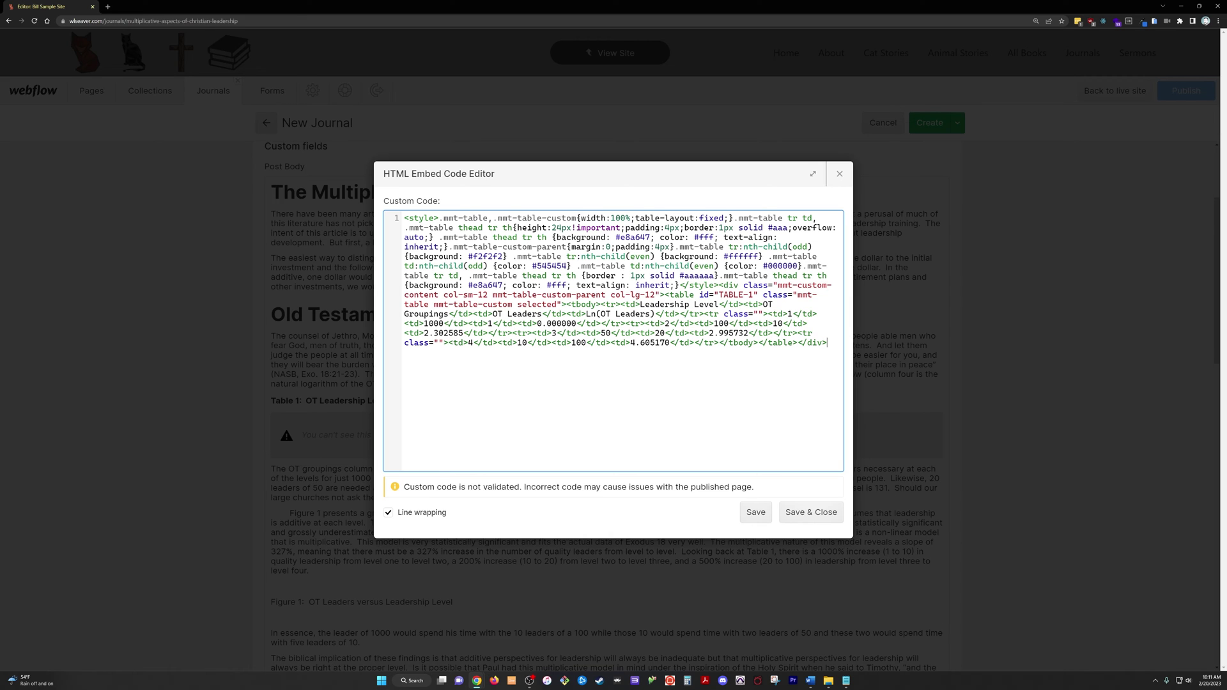
left_click(810, 511)
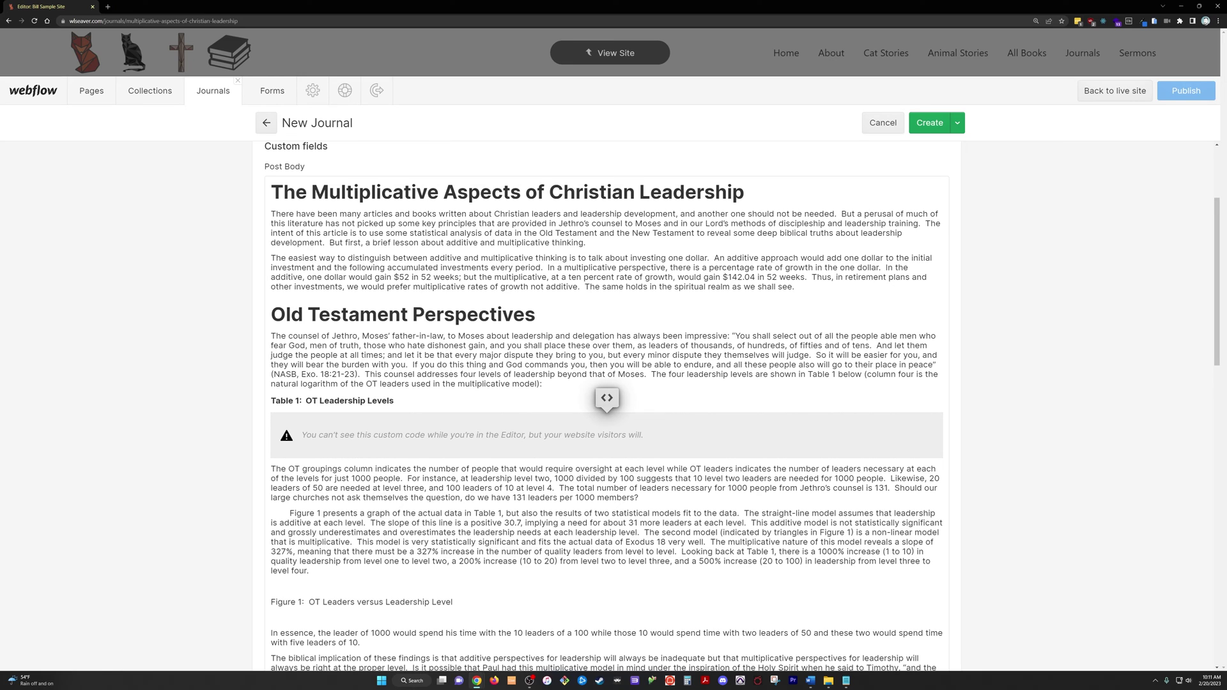
left_click(542, 383)
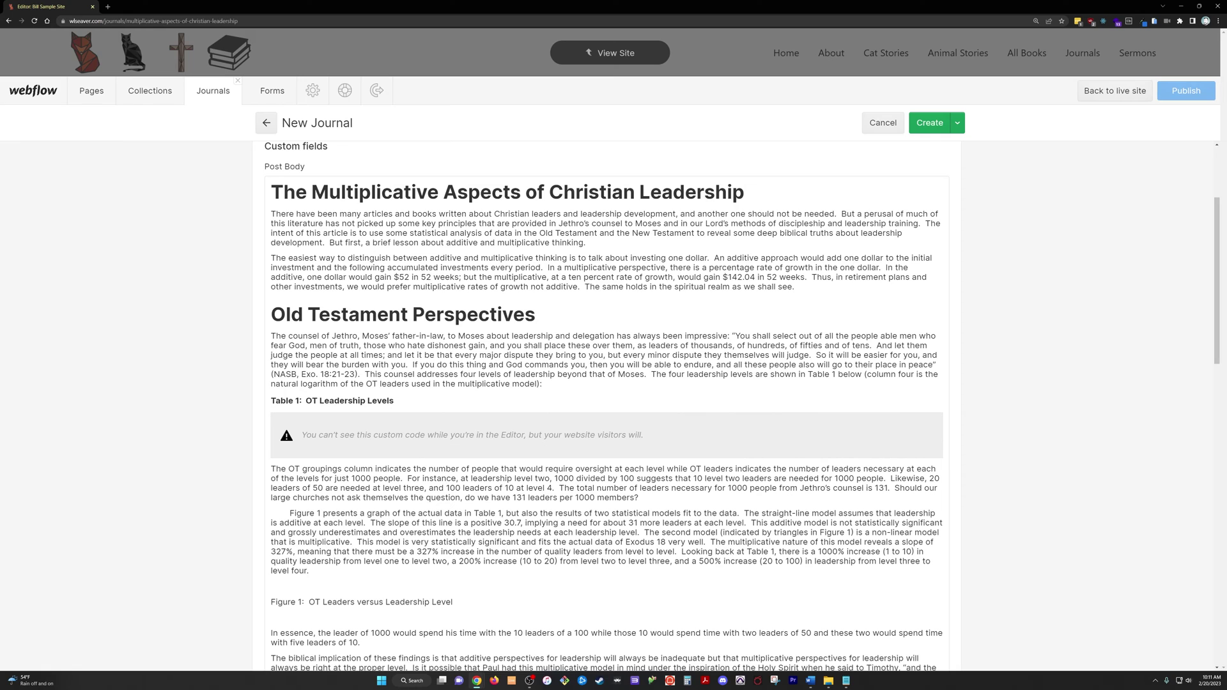
left_click(606, 435)
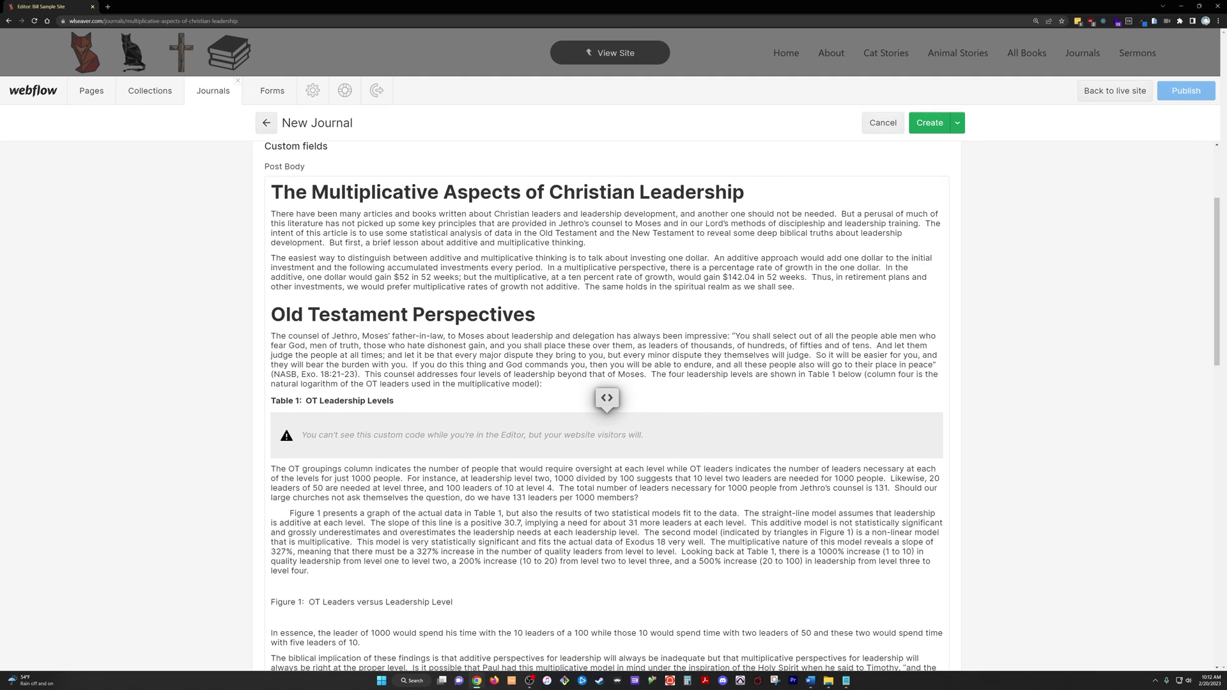
Format the "Figure 1: OT Leaders versus Leadership Level" caption in the Post Body as an H5 heading.
scroll(607, 406, "down", 3)
scroll(607, 406, "down", 3)
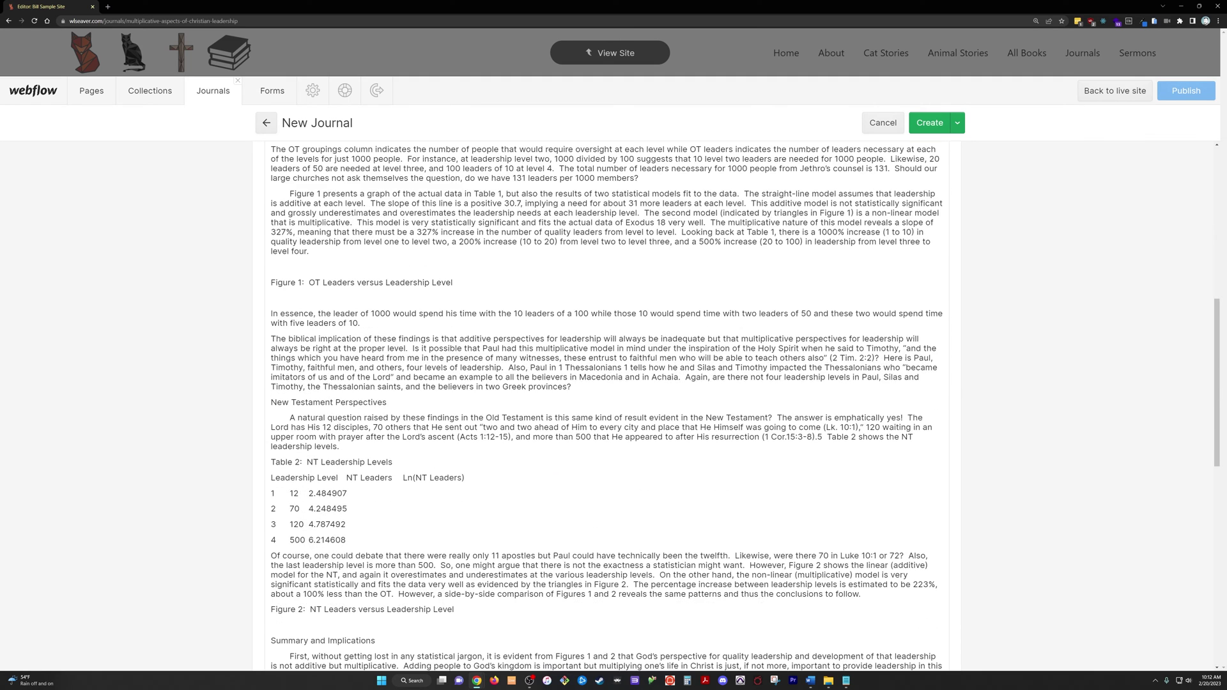
left_click_drag(453, 283, 223, 289)
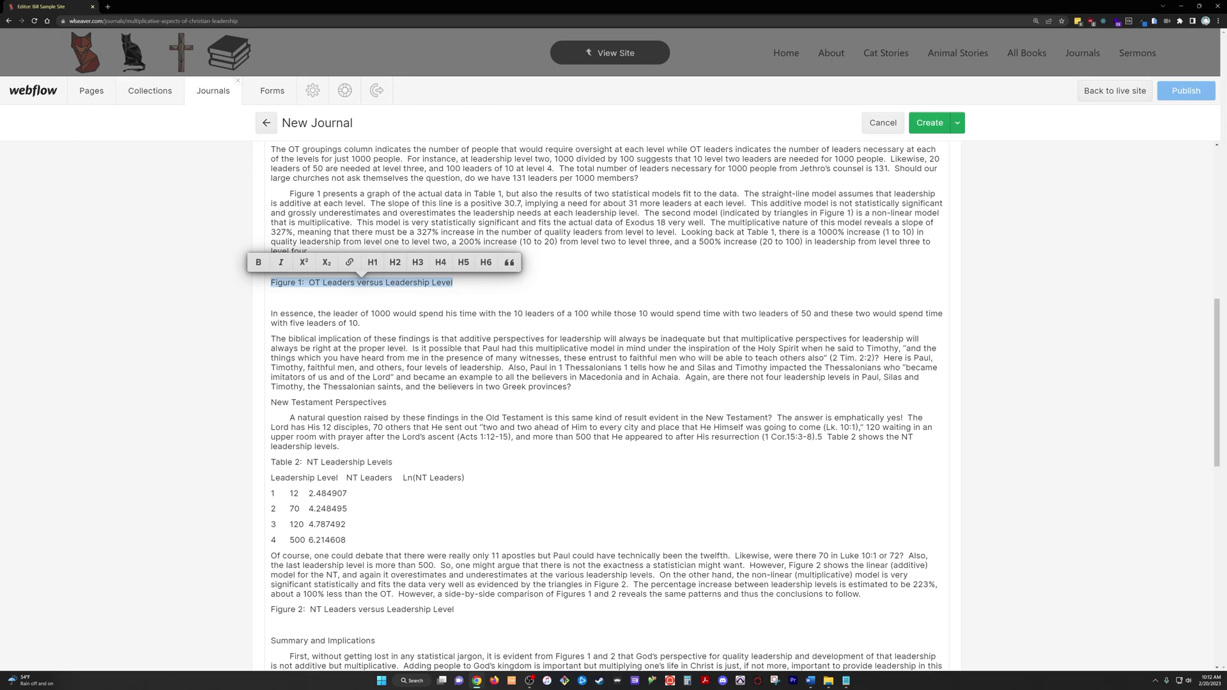
key("ctrl+b")
key("Right")
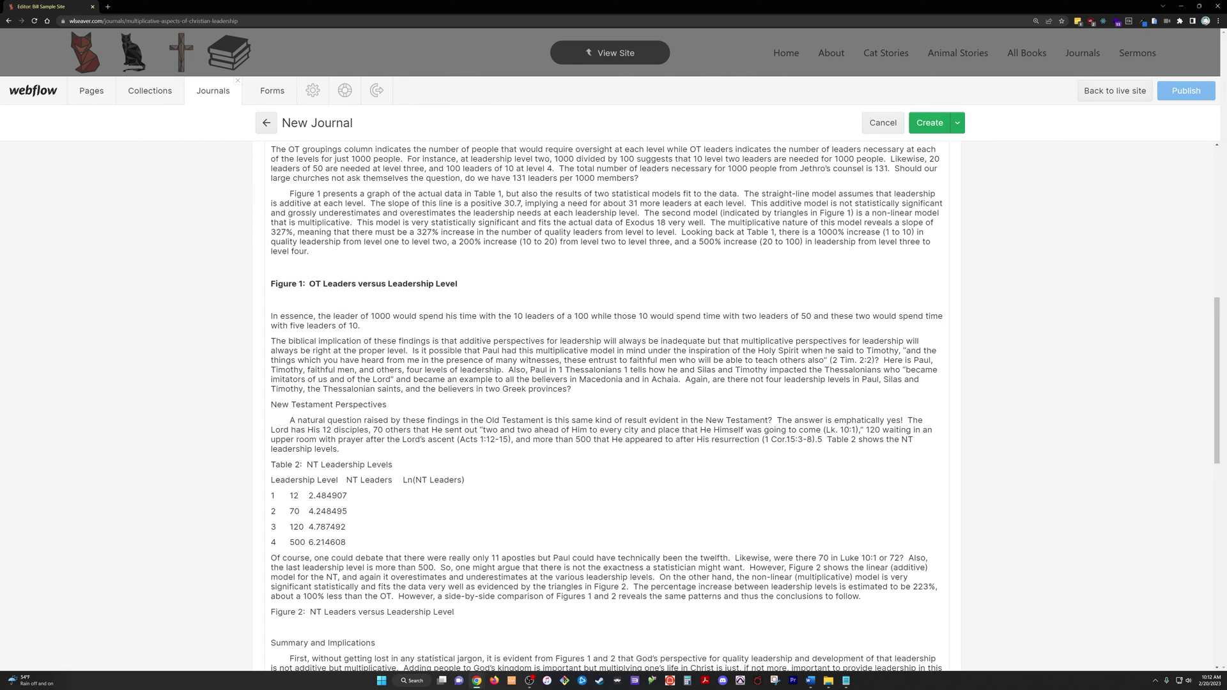
key("alt+Tab")
key("ctrl+a")
scroll(621, 465, "up", 5)
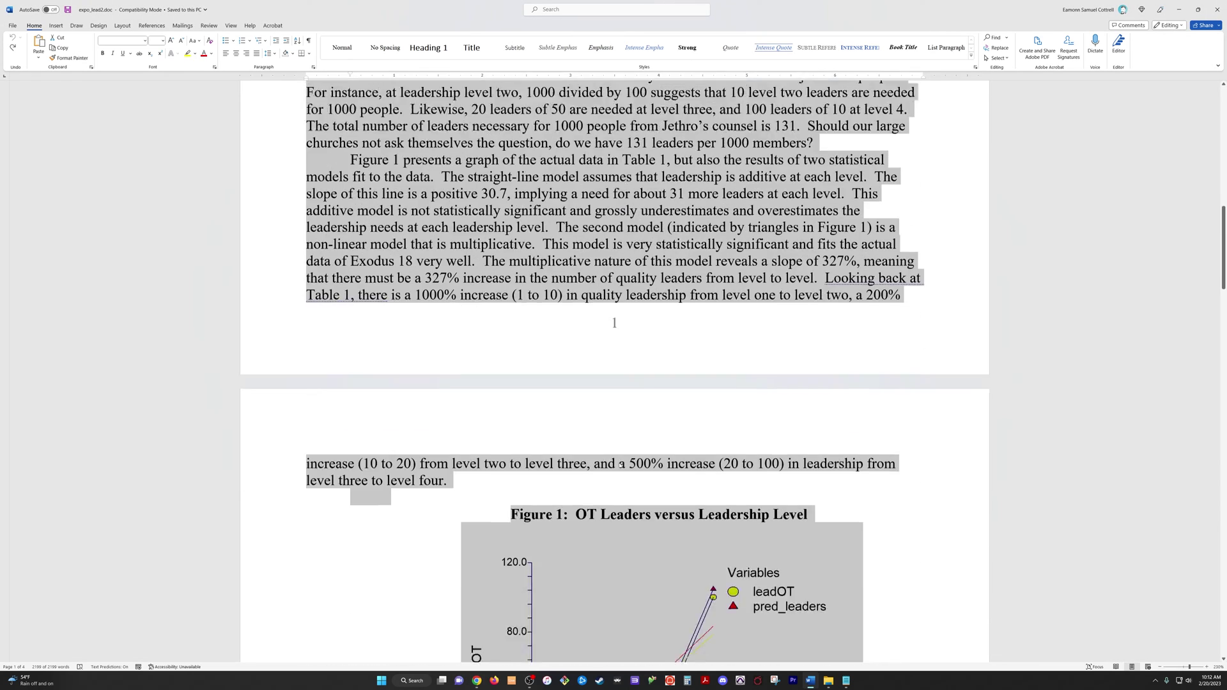
scroll(620, 465, "down", 5)
left_click(918, 242)
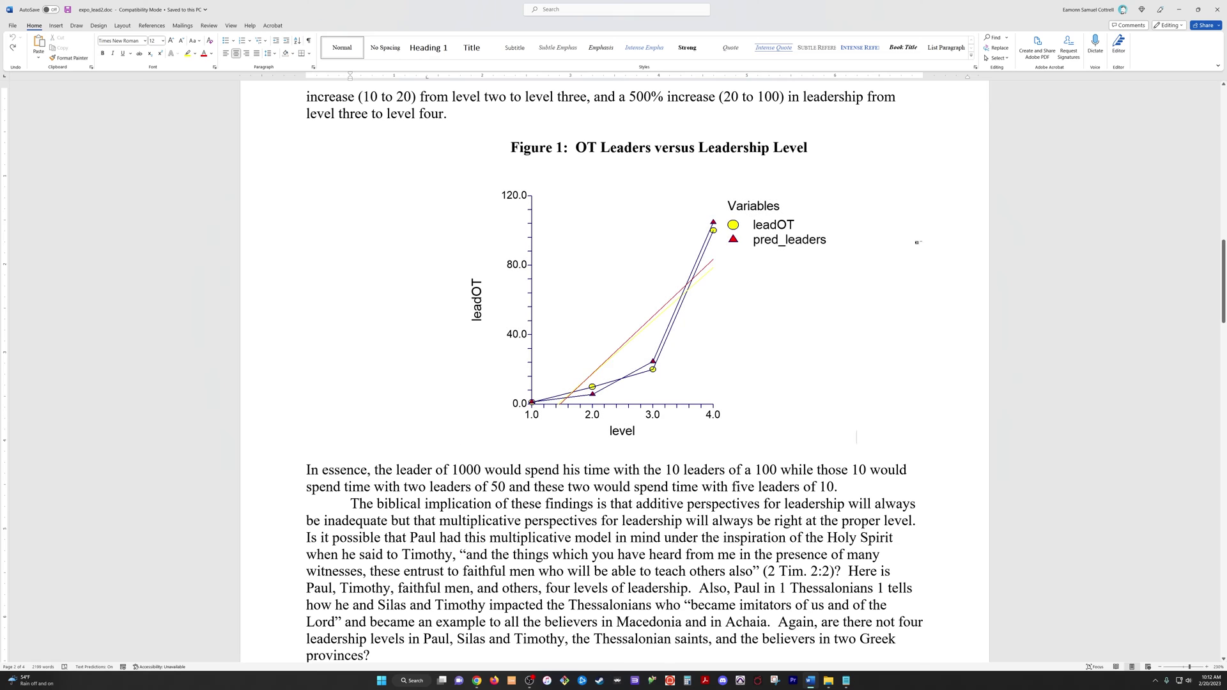
right_click(714, 279)
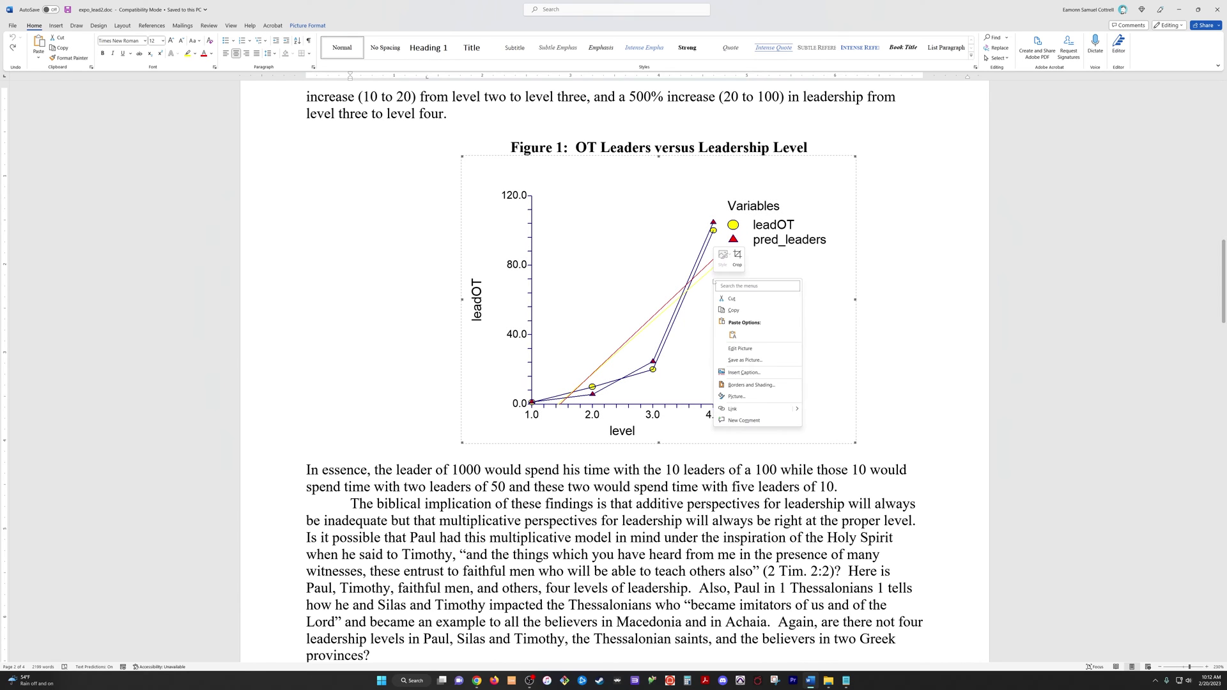
left_click(747, 361)
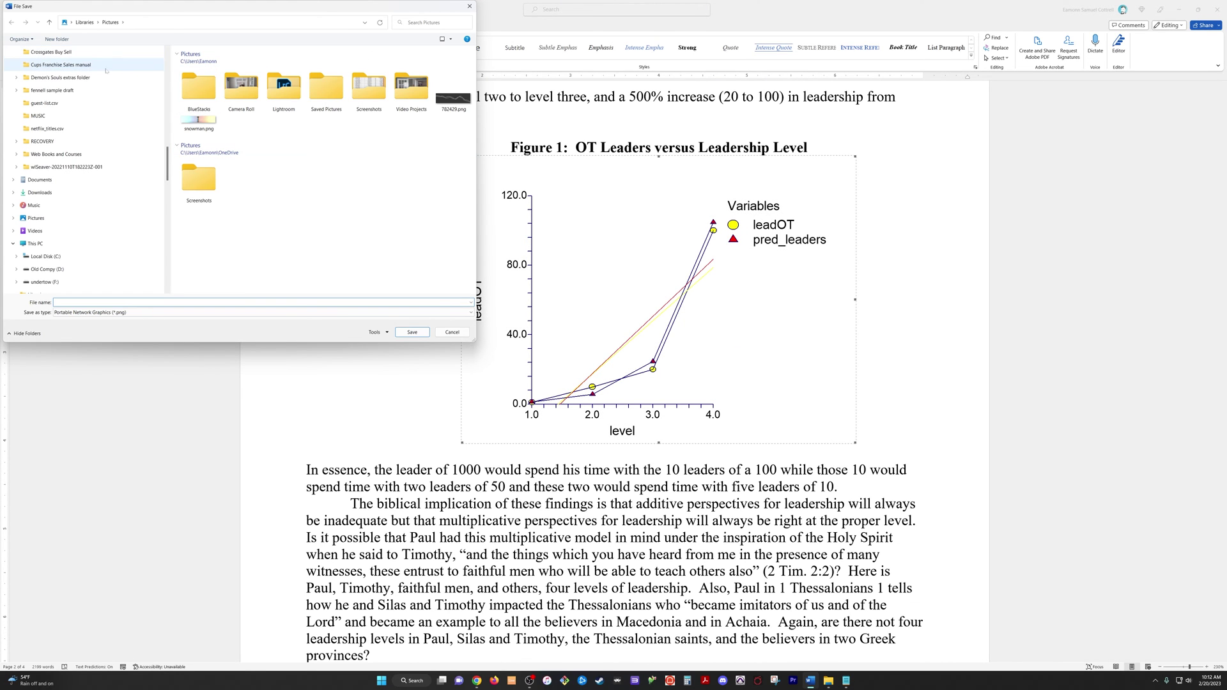
scroll(106, 70, "down", 3)
key("Escape")
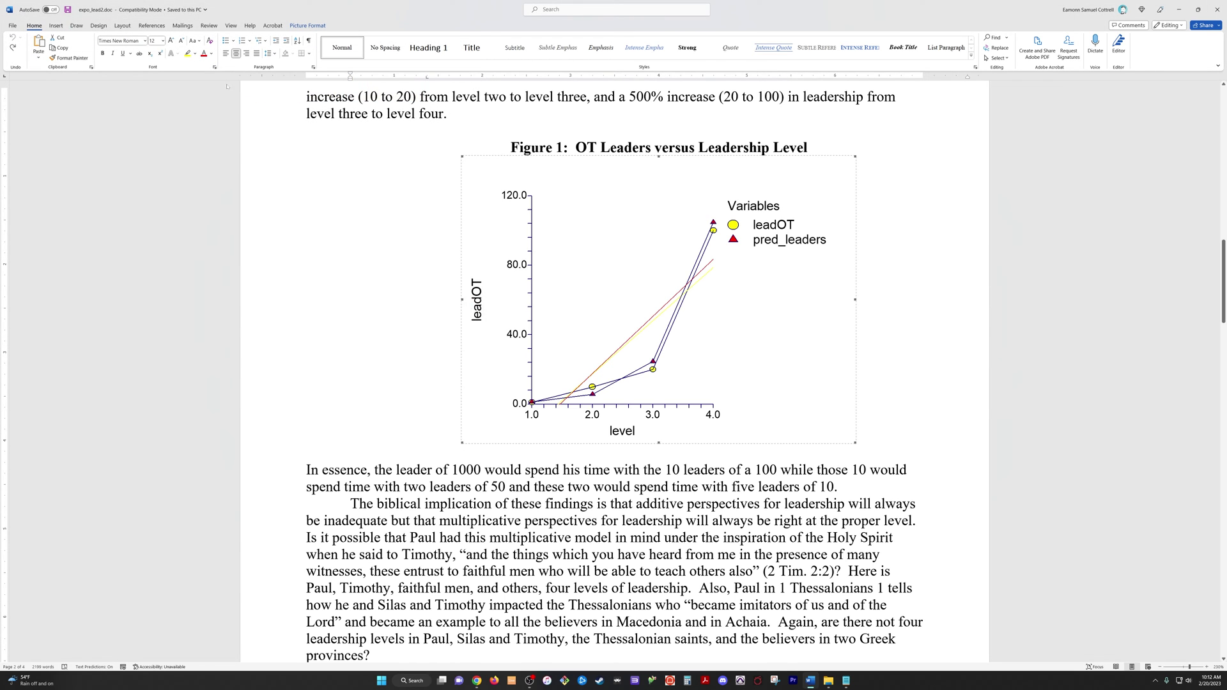
key("alt+Tab")
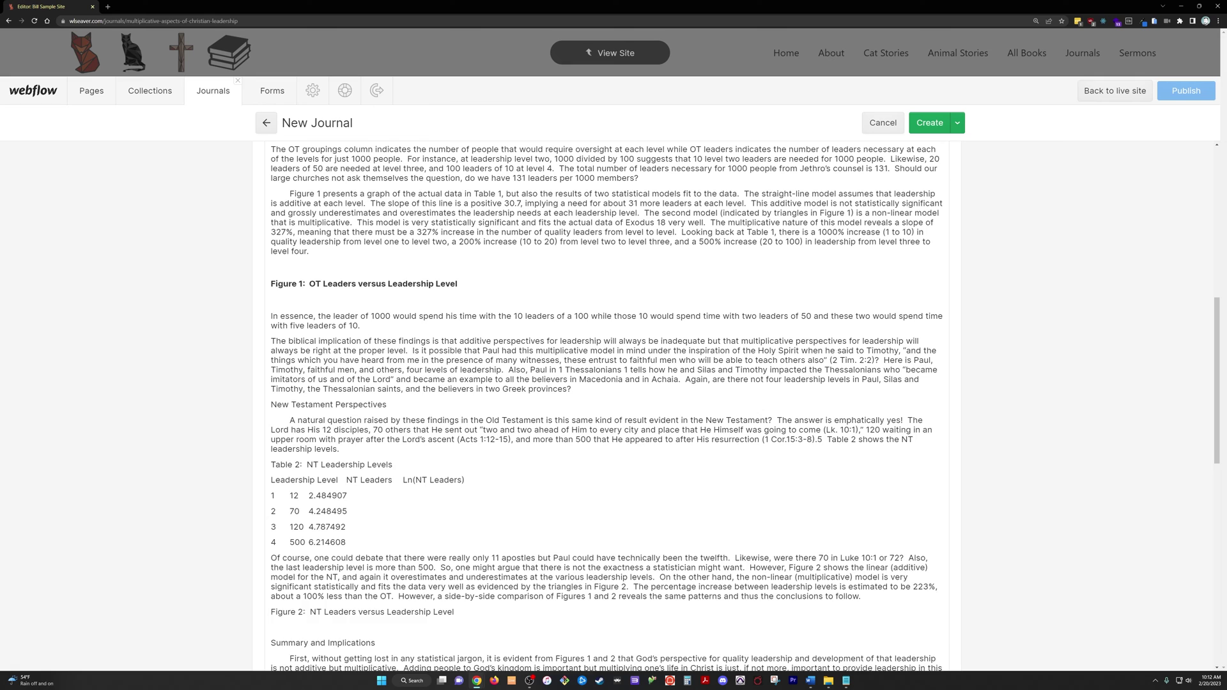
Insert the image fig1.png on the empty line below the Figure 1 caption in the Post Body.
key("Return")
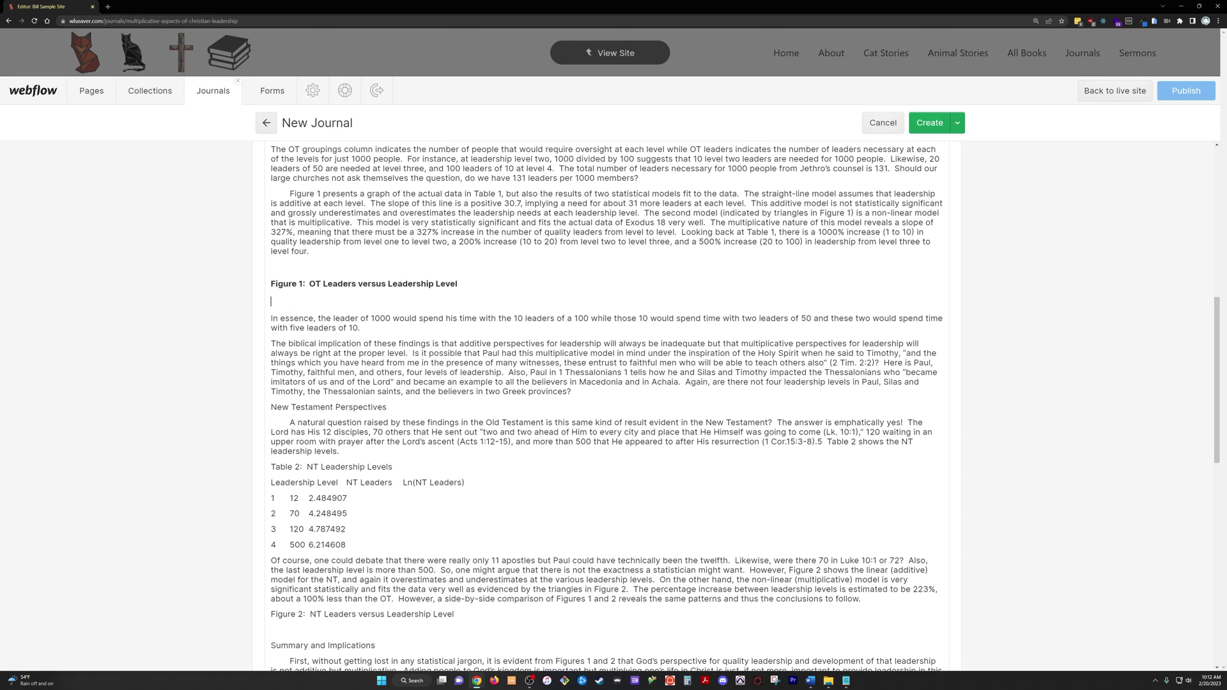
type("\\\\")
key("BackSpace")
key("BackSpace")
type("\\")
key("BackSpace")
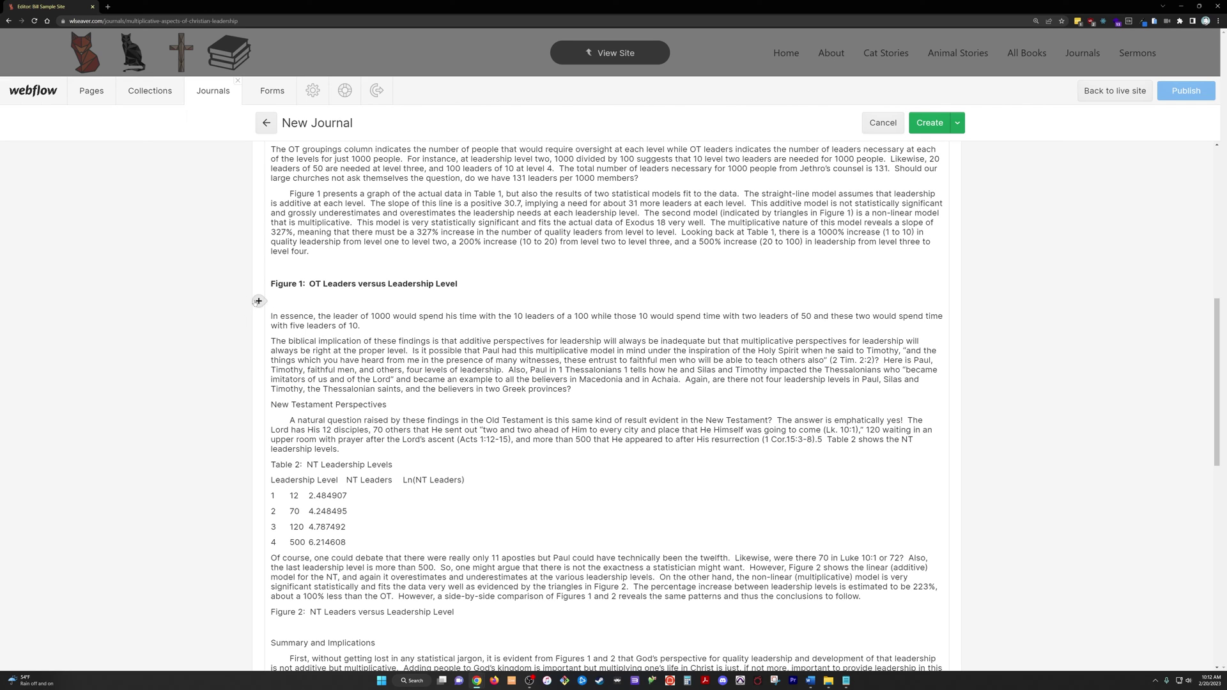
left_click(258, 301)
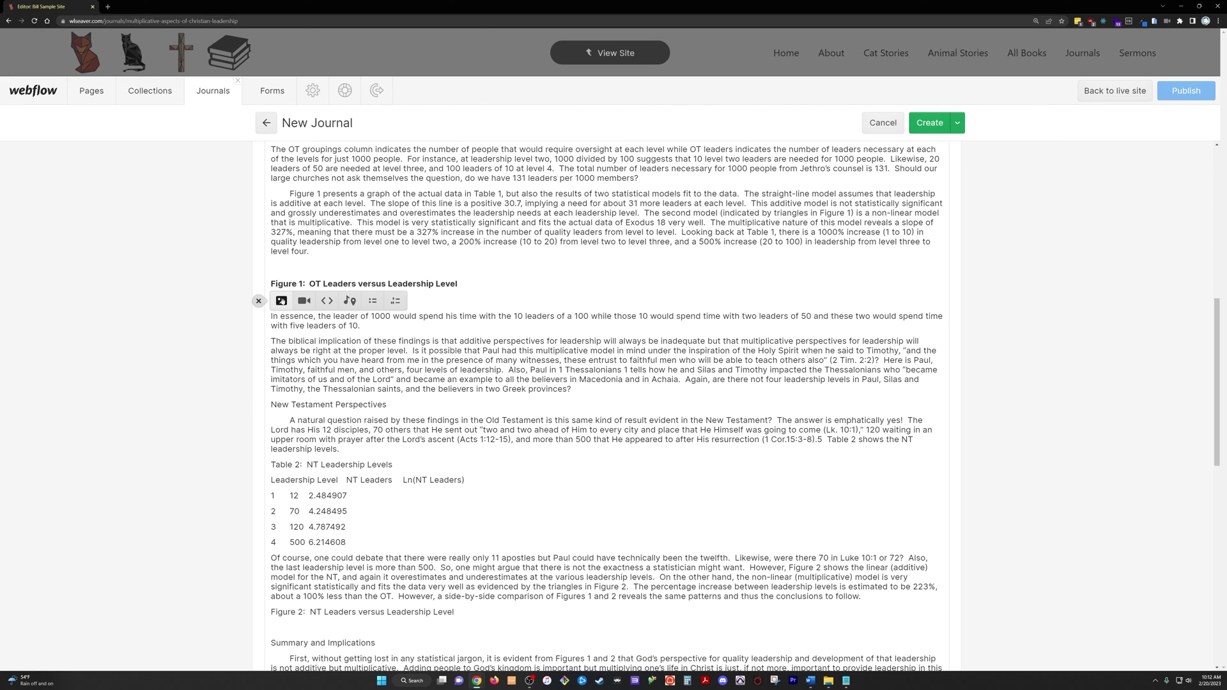
left_click(281, 300)
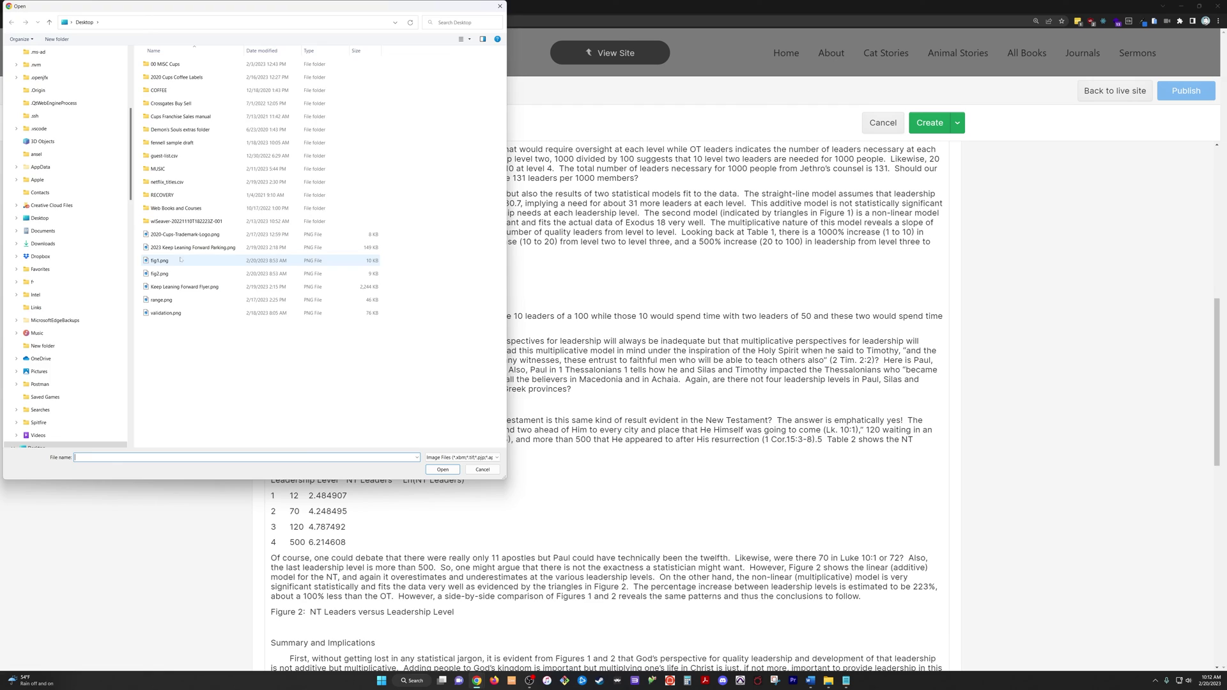
double_click(180, 259)
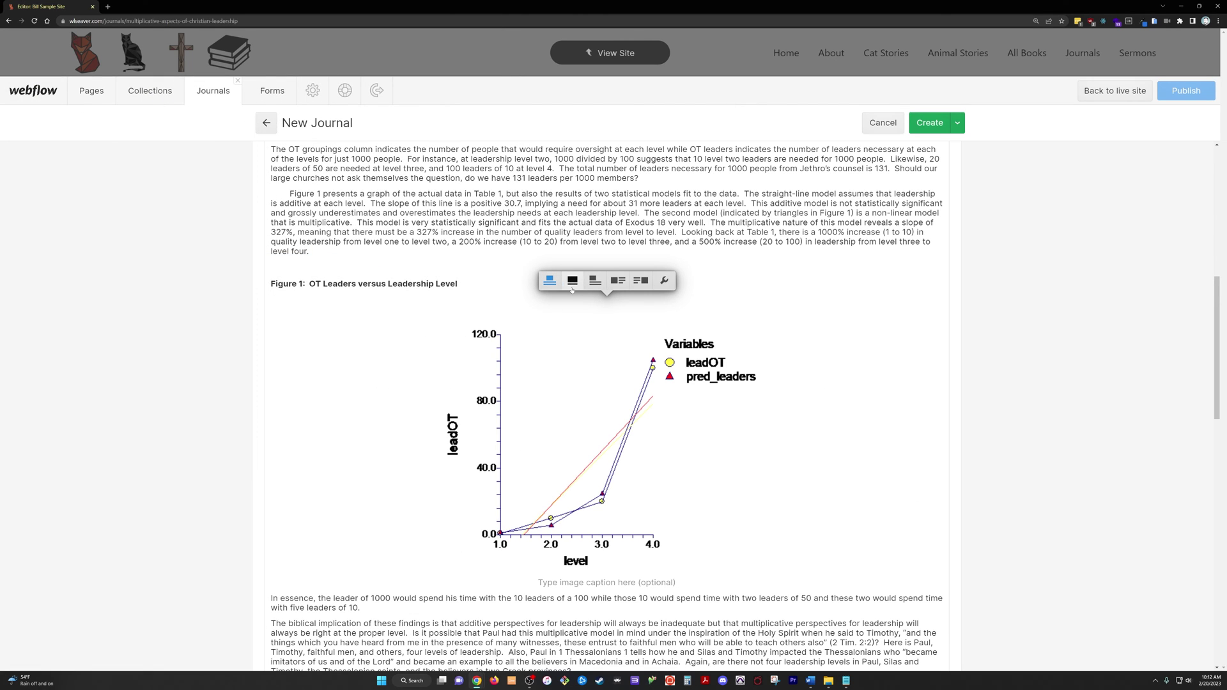
Try the left-aligned and text-wrapped layouts on the Figure 1 image, and restore its centred layout.
left_click(595, 285)
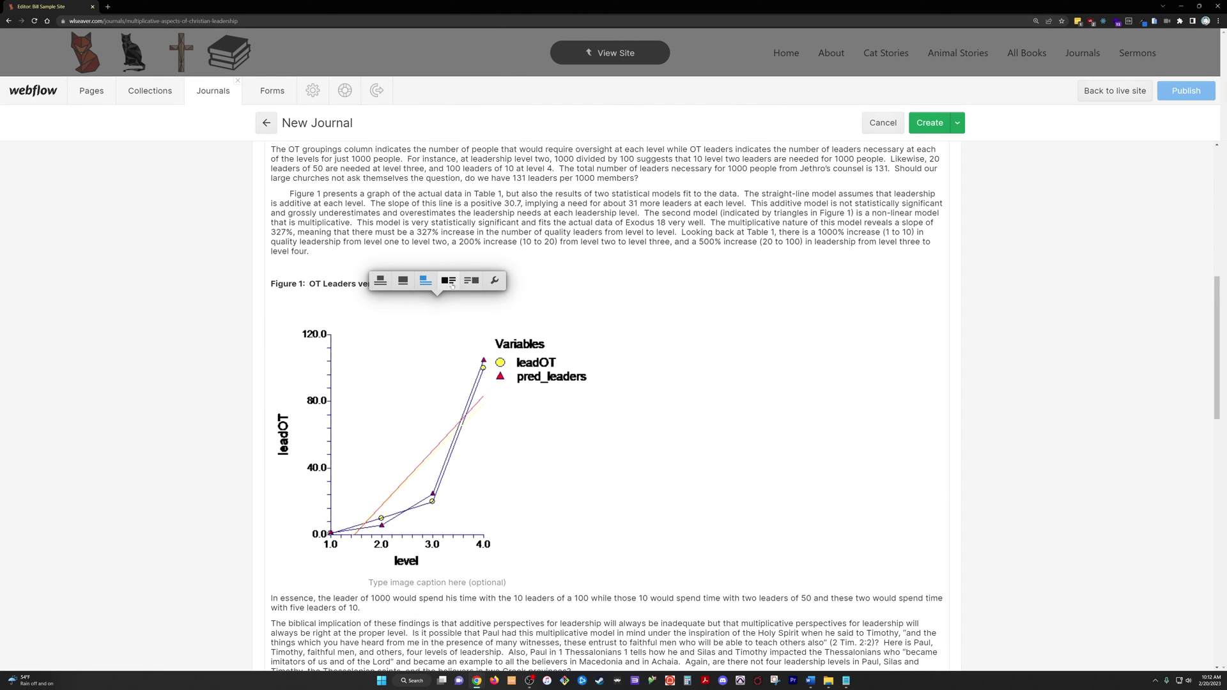
left_click(449, 281)
left_click(381, 281)
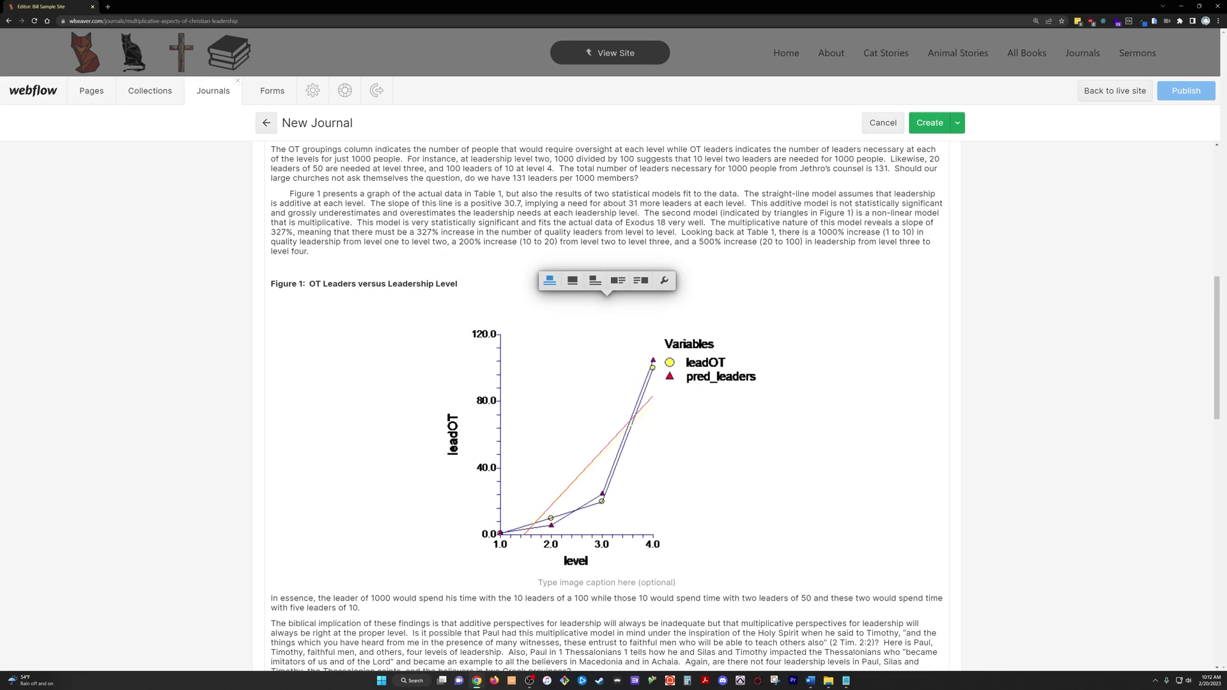
Review the Post Body's headings, Table 1 embed and Figure 1 image down to the New Testament section.
scroll(606, 403, "down", 4)
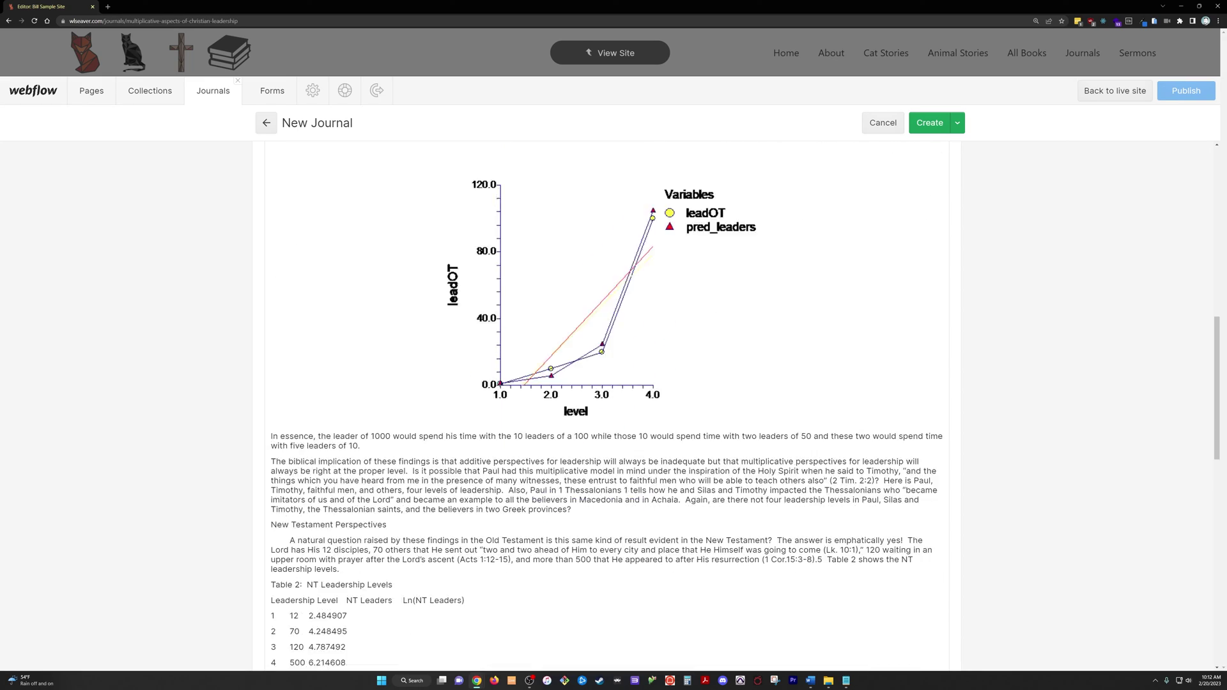
scroll(607, 402, "down", 1)
scroll(607, 402, "up", 10)
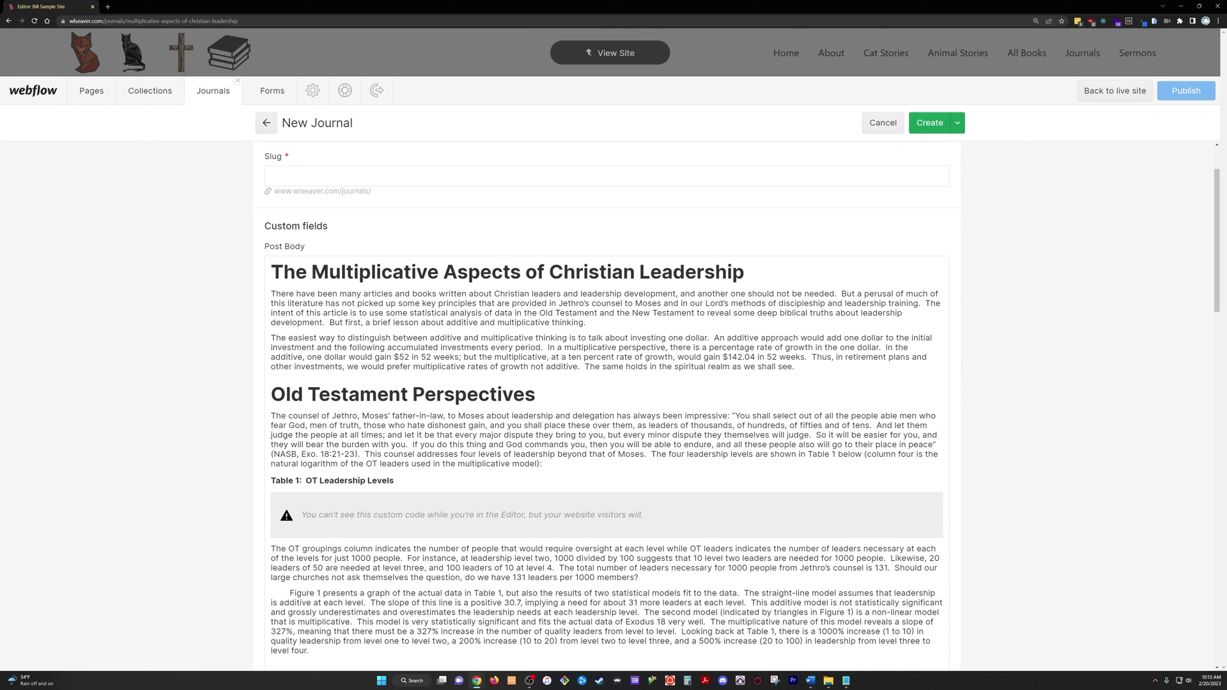
left_click_drag(271, 271, 409, 357)
scroll(409, 356, "down", 2)
left_click(449, 334)
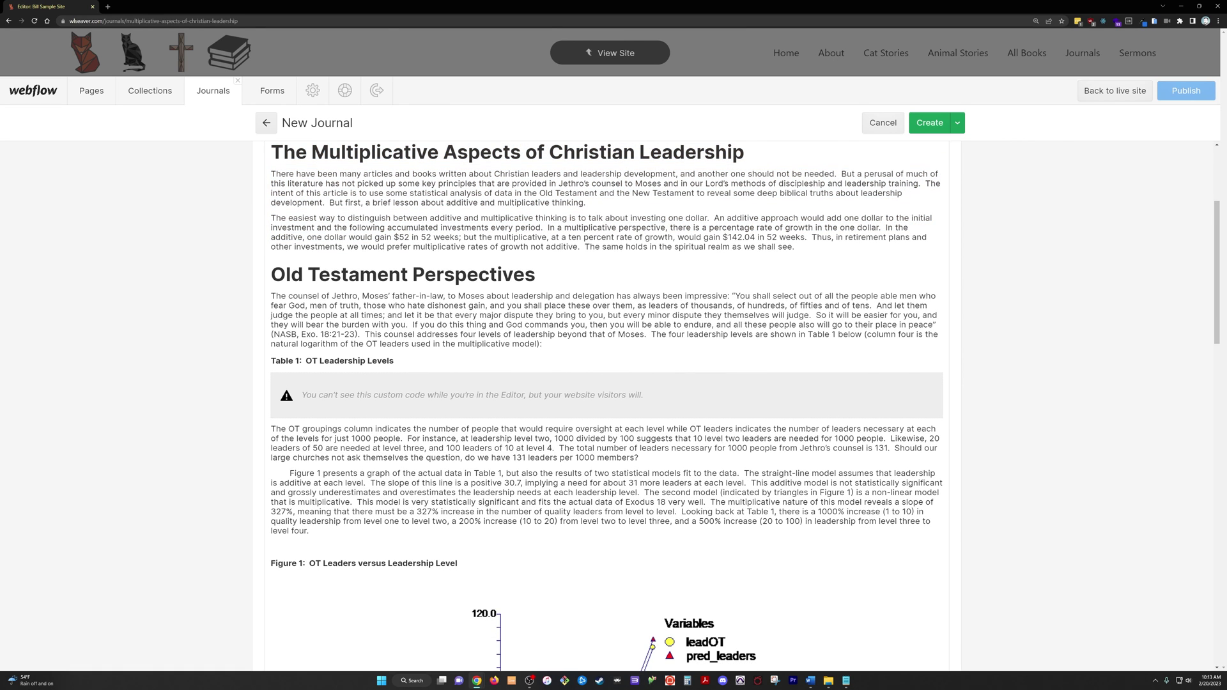
scroll(449, 334, "down", 7)
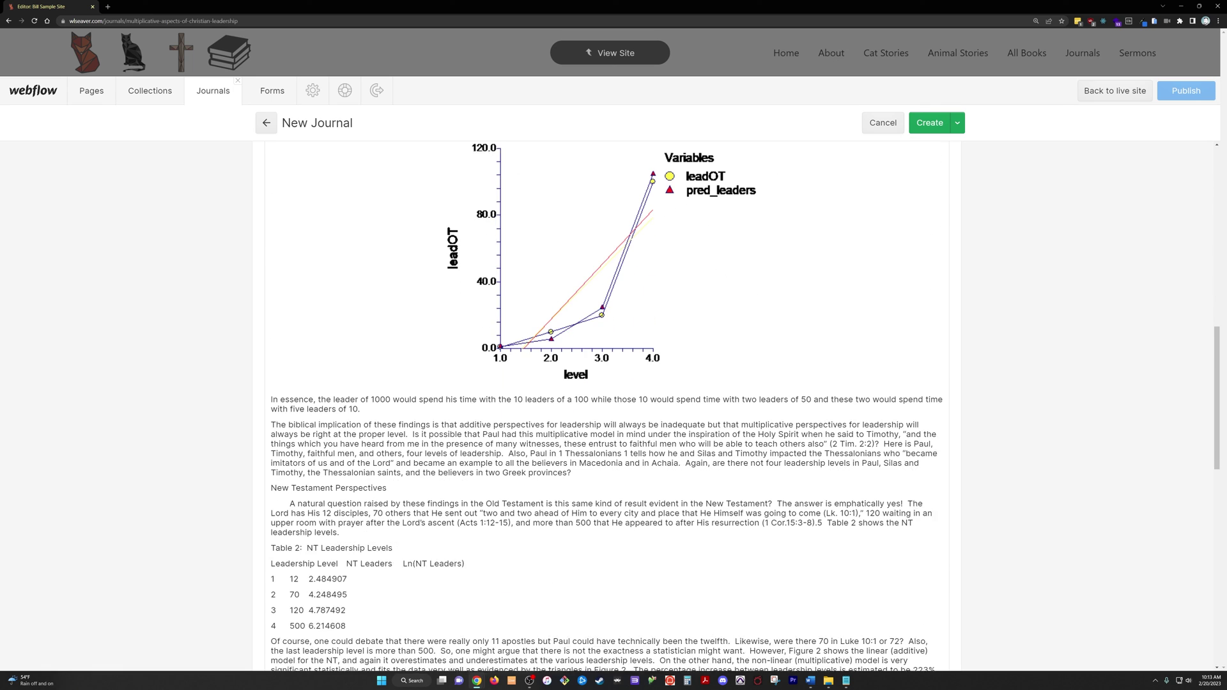